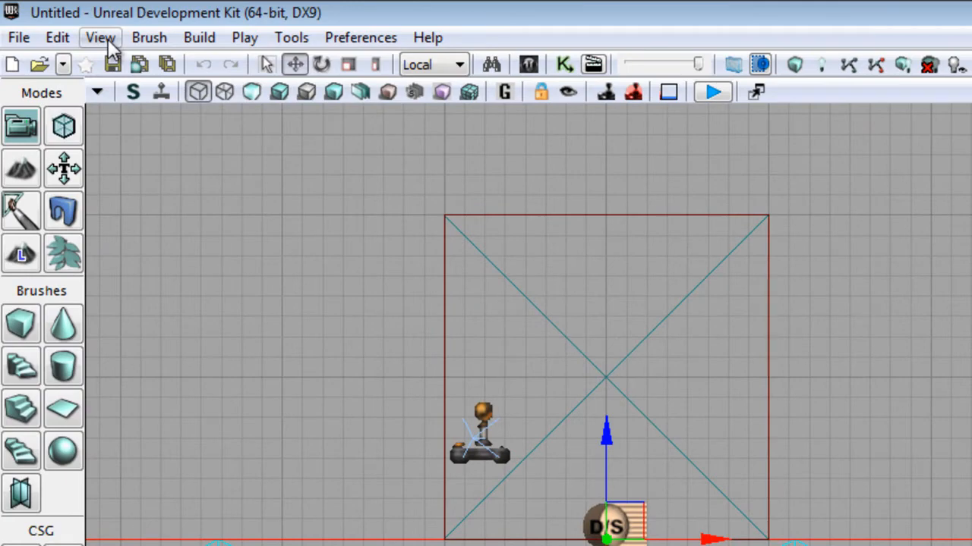
- Import AudioFile.wav from the UDKTut folder into package TestPackageTutorial, group Sounds_Package, using the Content Browser
{"action": "left_click", "coordinate": [101, 38]}
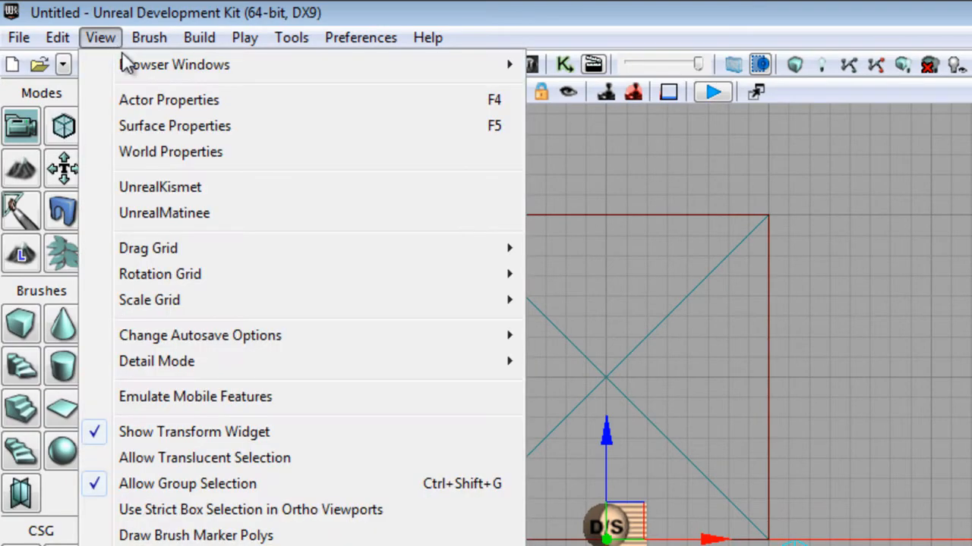
{"action": "mouse_move", "coordinate": [126, 66]}
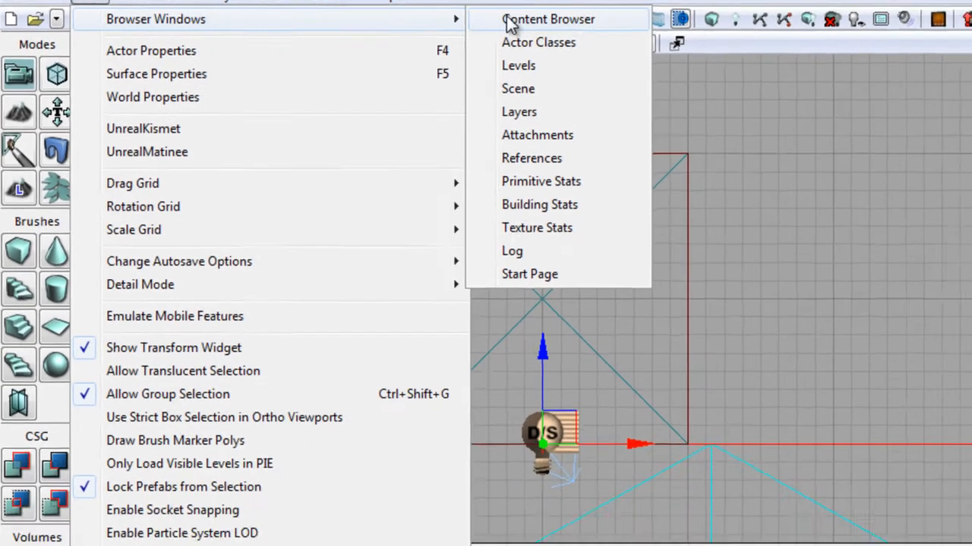
{"action": "left_click", "coordinate": [611, 64]}
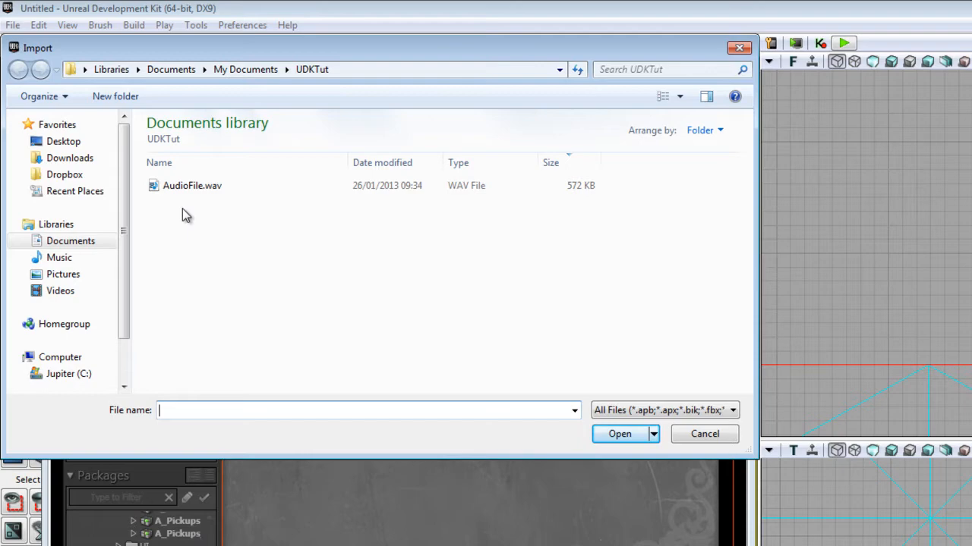
{"action": "double_click", "coordinate": [205, 190]}
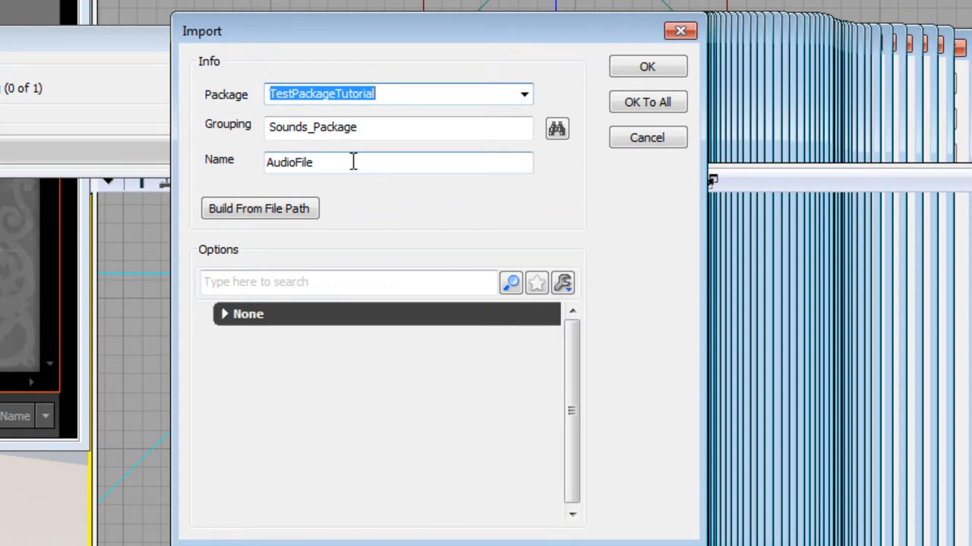
{"action": "left_click", "coordinate": [623, 70]}
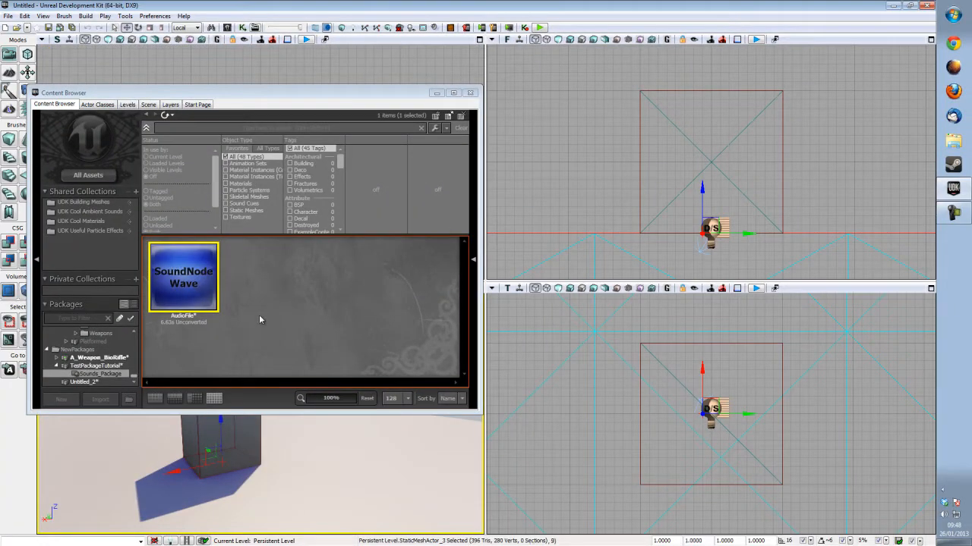
- Preview the compression quality options for the AudioFile sound wave and close the preview window
{"action": "mouse_move", "coordinate": [193, 296]}
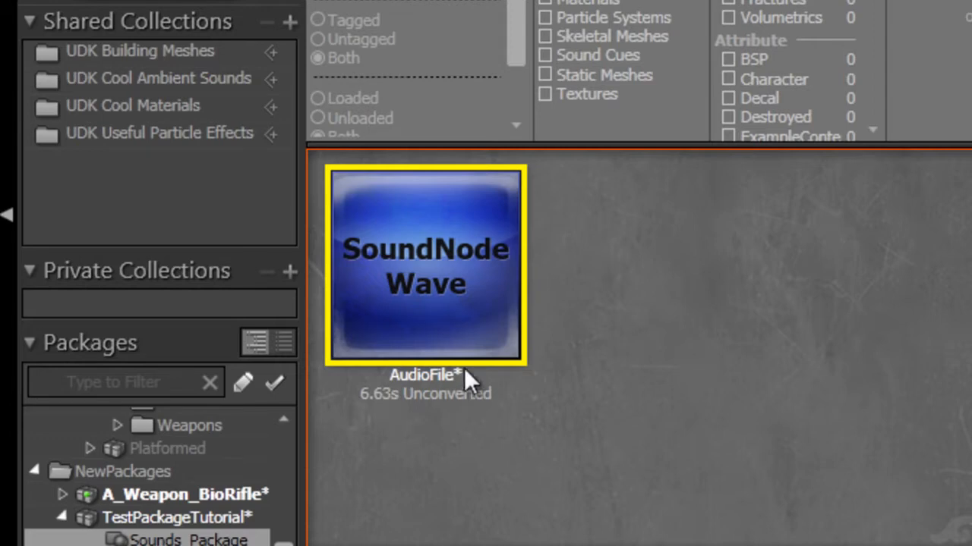
{"action": "mouse_move", "coordinate": [458, 341]}
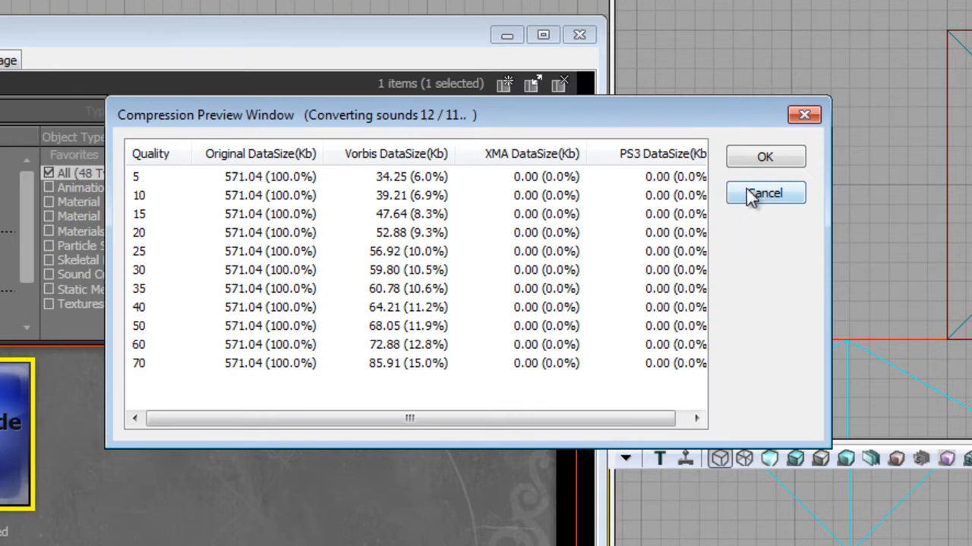
{"action": "left_click", "coordinate": [745, 164]}
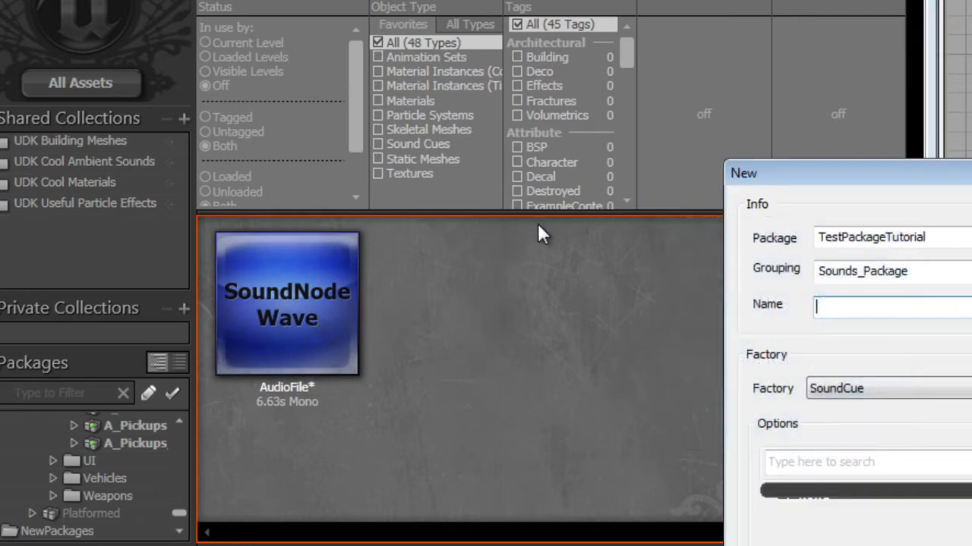
- Create a new SoundCue named AudioFile_Cue in TestPackageTutorial's Sounds_Package group
{"action": "type", "text": "AudioFile_Cue"}
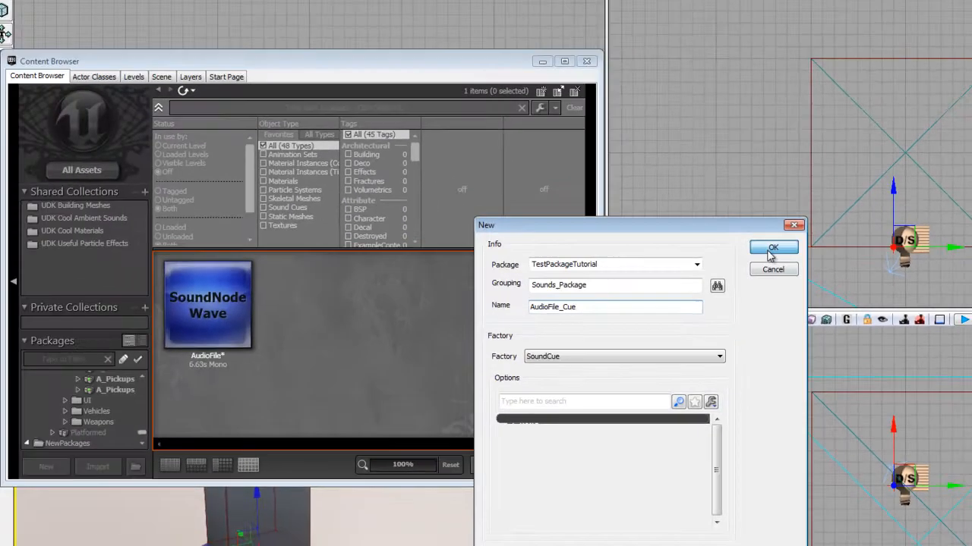
{"action": "left_click", "coordinate": [711, 90]}
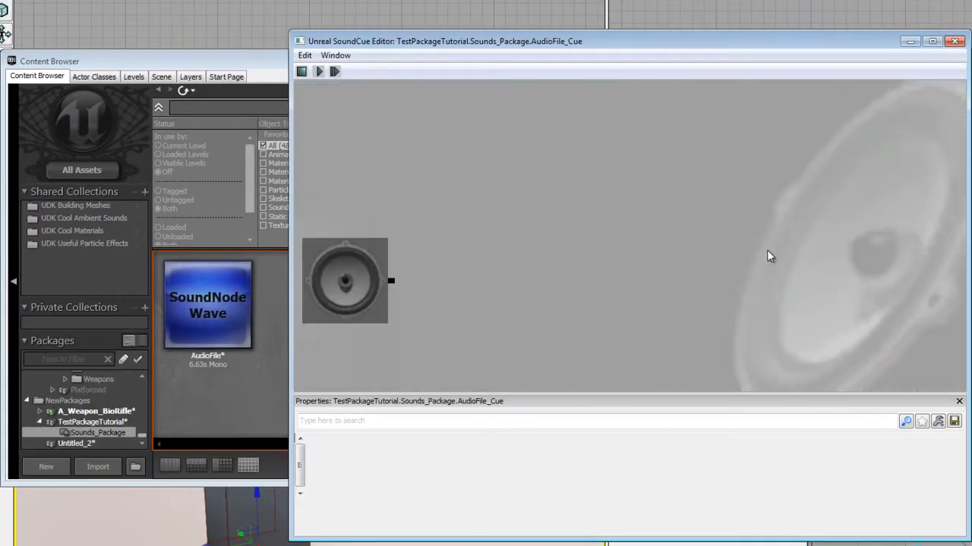
- With AudioFile selected, add it as a SoundNodeWave node in the SoundCue editor and place it beside the output speaker
{"action": "left_click", "coordinate": [214, 330]}
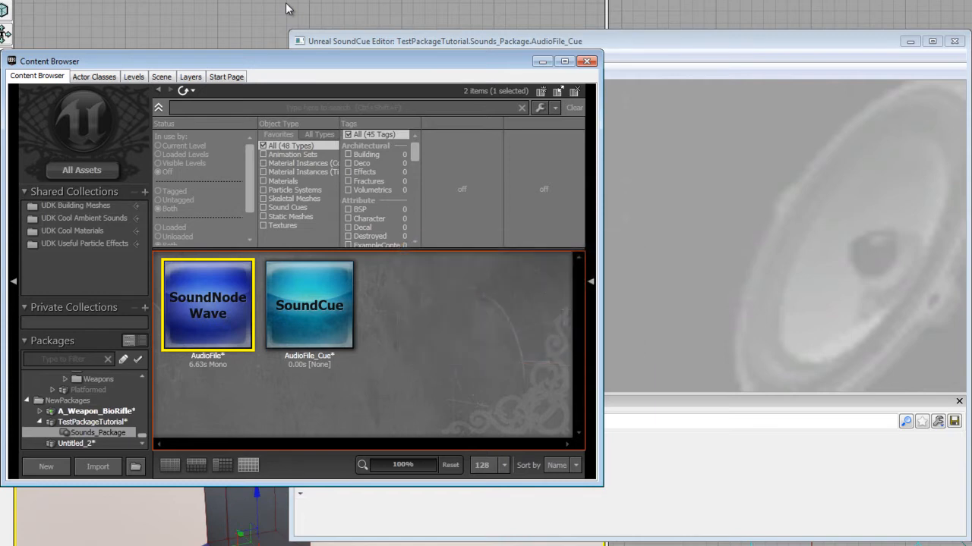
{"action": "mouse_move", "coordinate": [225, 288]}
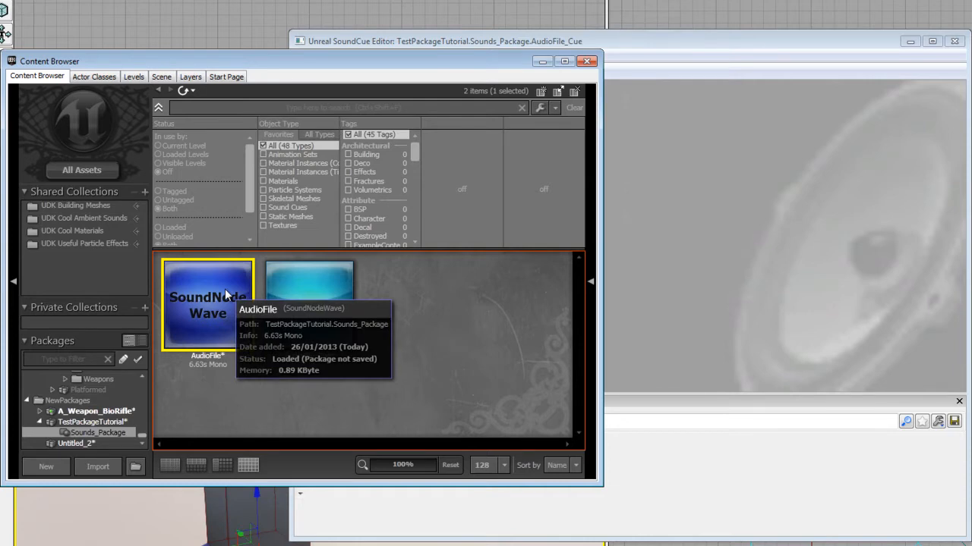
{"action": "left_click", "coordinate": [236, 369]}
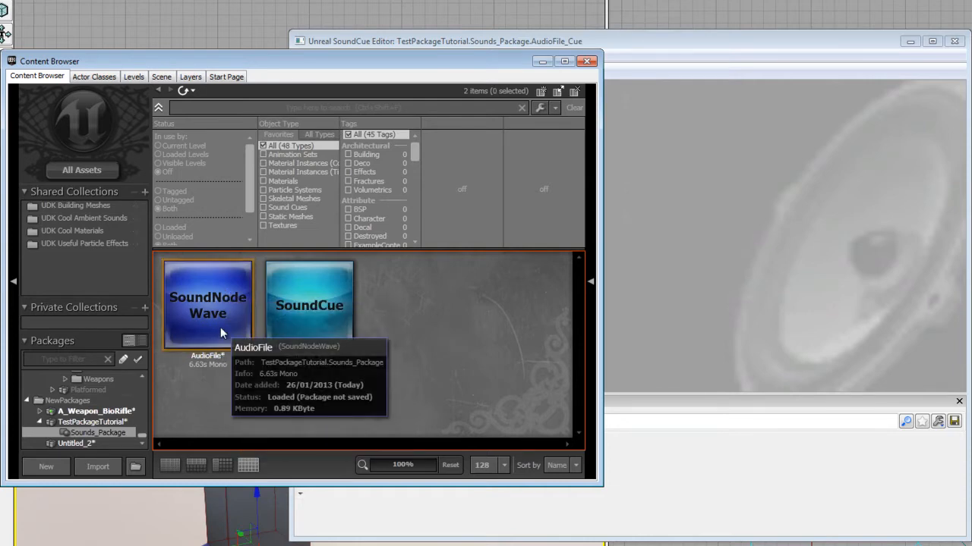
{"action": "left_click", "coordinate": [219, 329]}
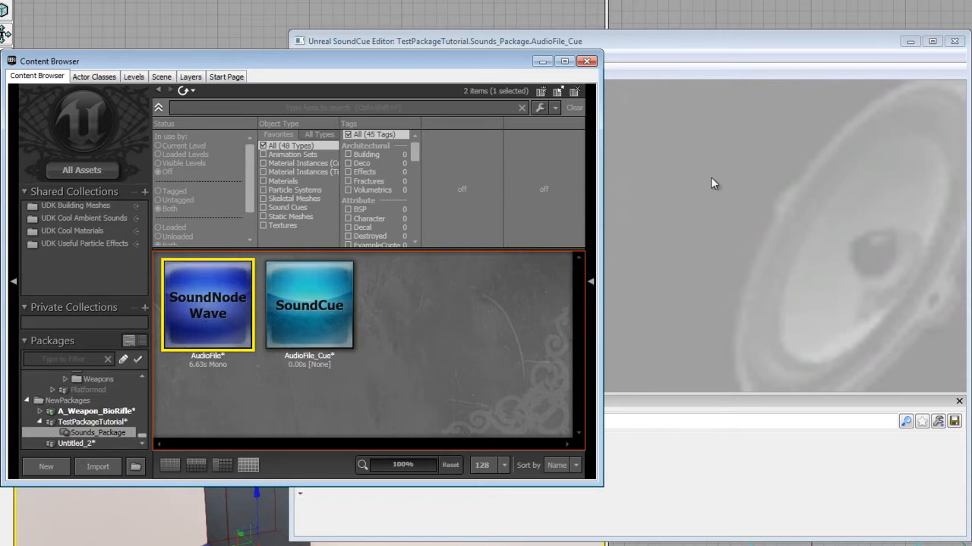
{"action": "left_click", "coordinate": [690, 173]}
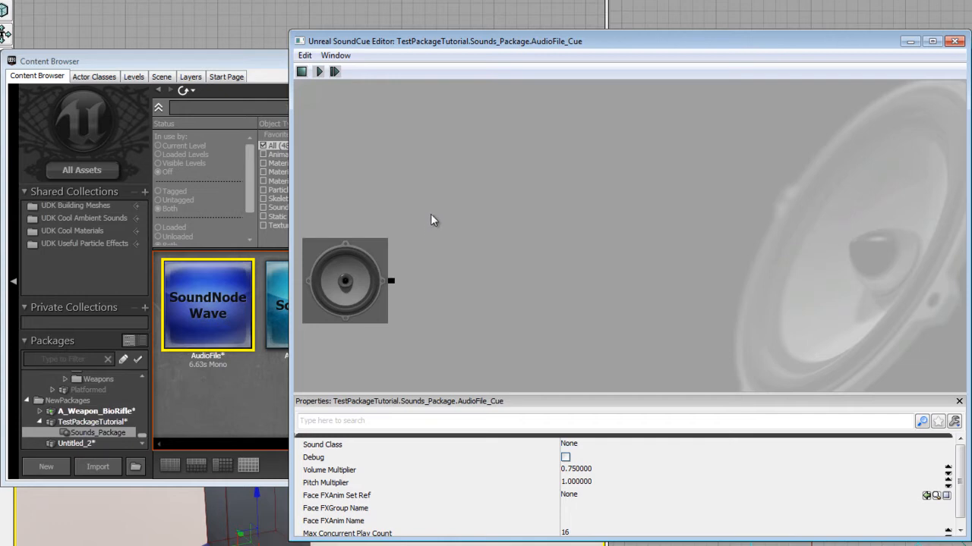
{"action": "right_click", "coordinate": [430, 236]}
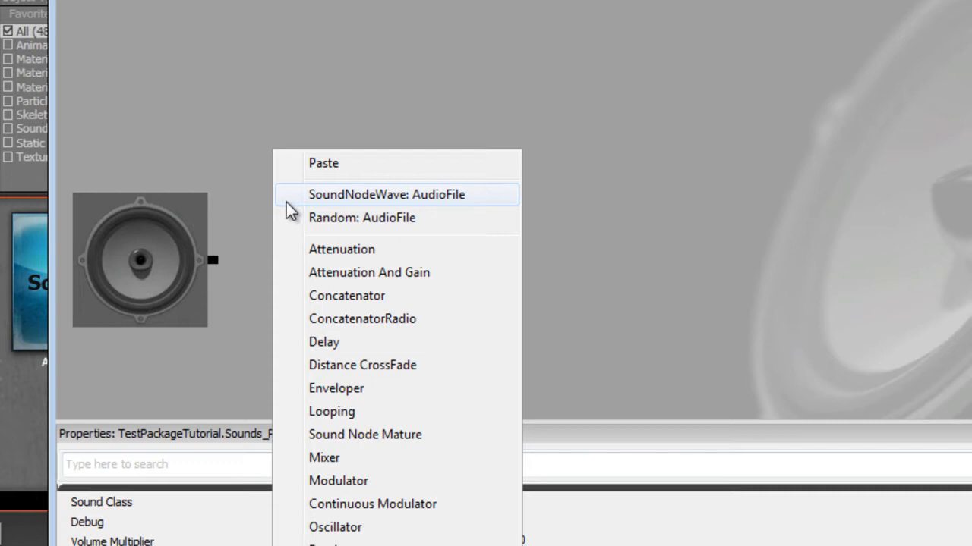
{"action": "left_click", "coordinate": [294, 199]}
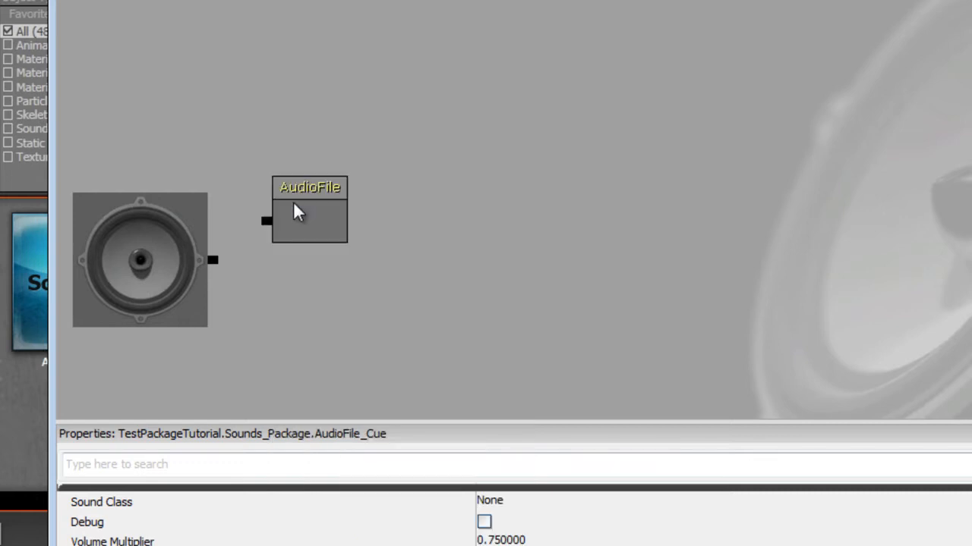
{"action": "left_click_drag", "start_coordinate": [297, 211], "coordinate": [303, 273]}
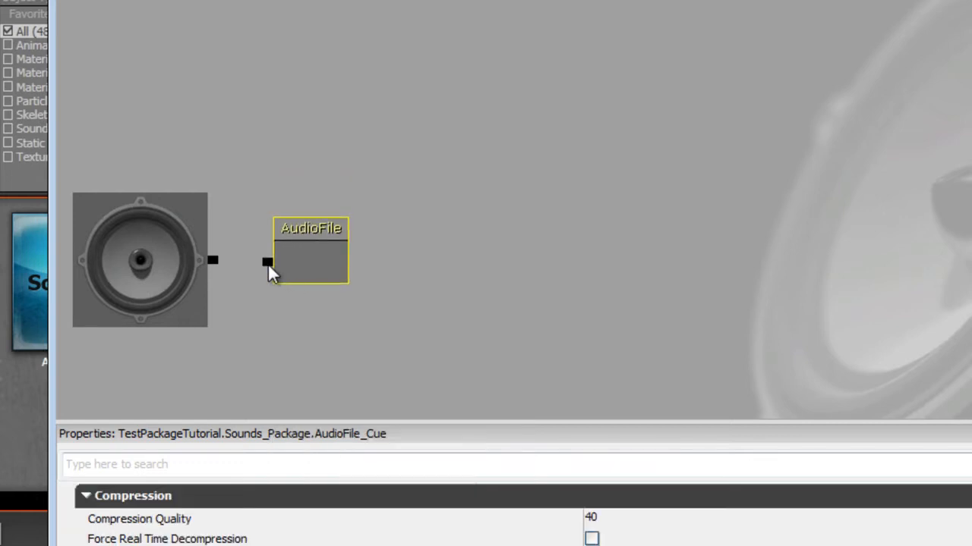
- Connect the AudioFile node to the SoundCue's output speaker and select the node
{"action": "left_click", "coordinate": [265, 271]}
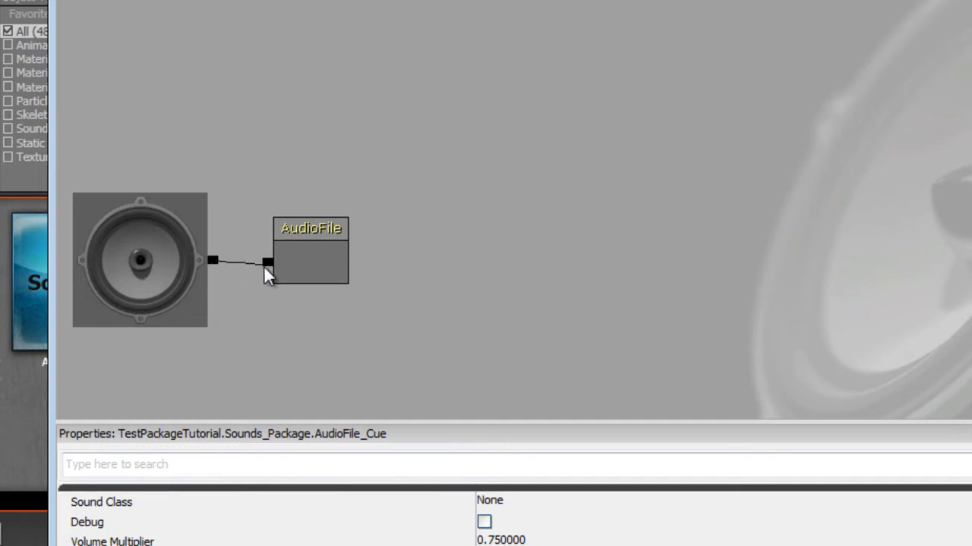
{"action": "left_click_drag", "start_coordinate": [263, 266], "coordinate": [269, 264]}
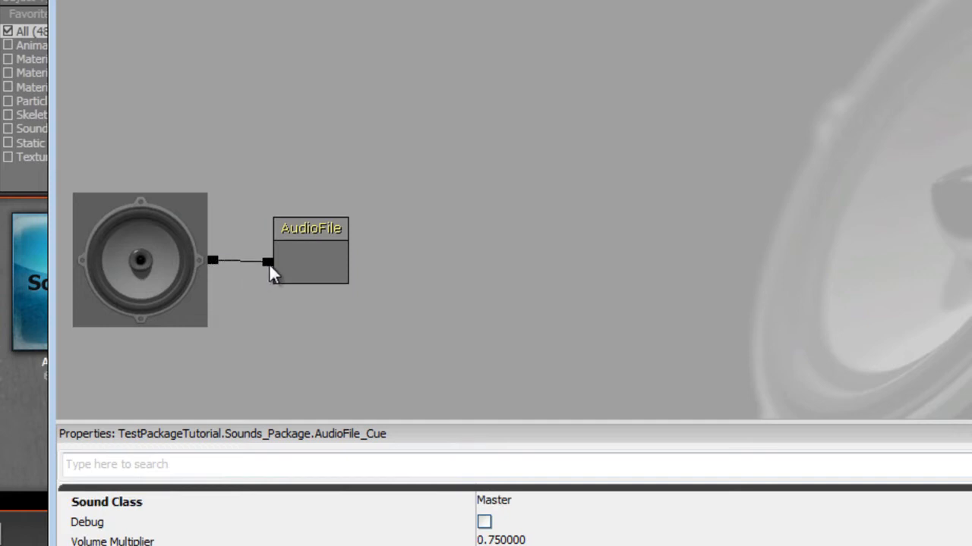
{"action": "left_click", "coordinate": [324, 232]}
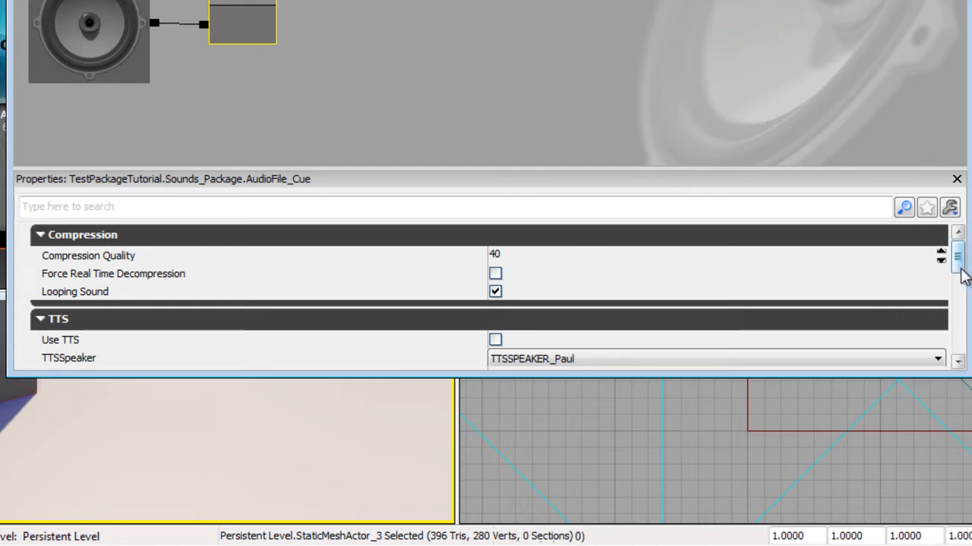
- Enable Manual Word Wrap and Single Line in the sound's Subtitles properties
{"action": "left_click_drag", "start_coordinate": [960, 262], "coordinate": [953, 314]}
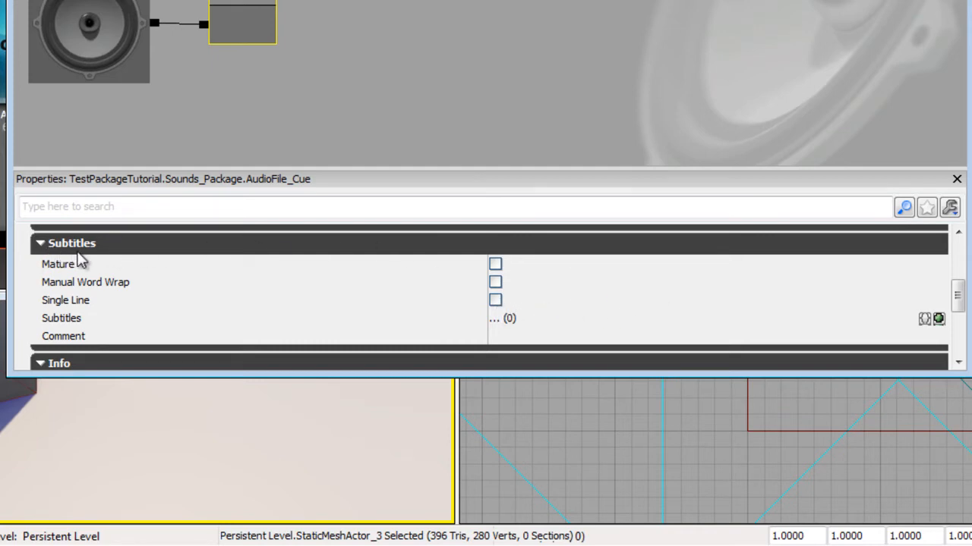
{"action": "left_click", "coordinate": [496, 284]}
{"action": "left_click", "coordinate": [495, 302]}
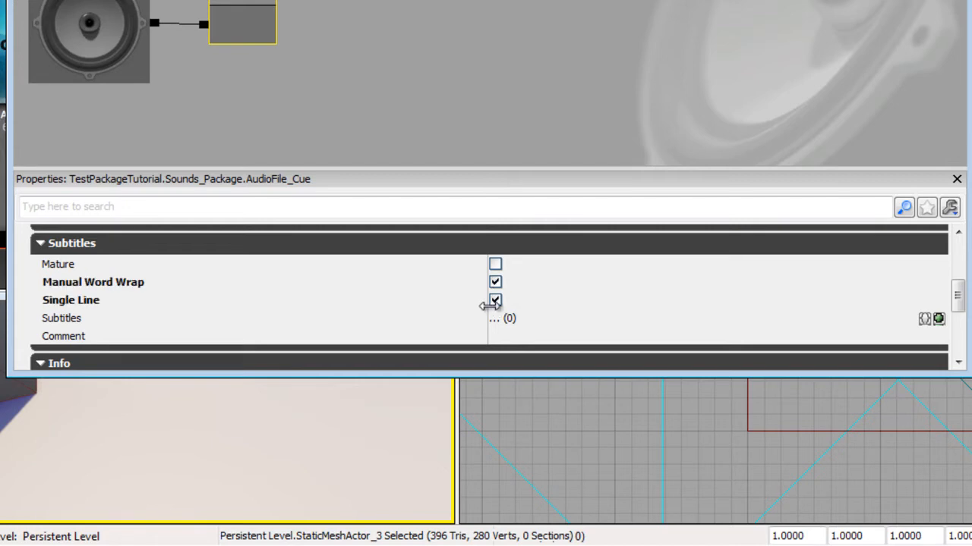
- Add two entries to the Subtitles array and expand the first entry
{"action": "left_click", "coordinate": [939, 319]}
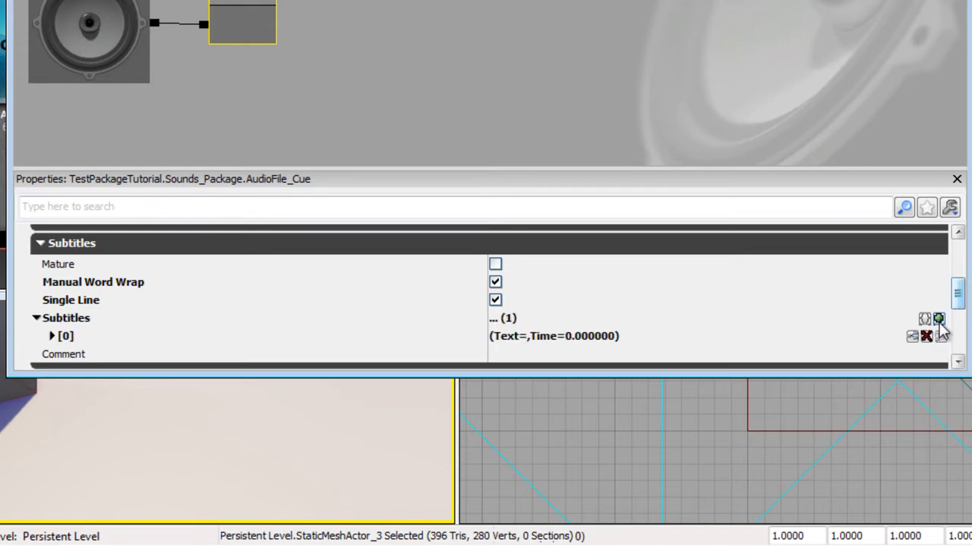
{"action": "left_click", "coordinate": [939, 318]}
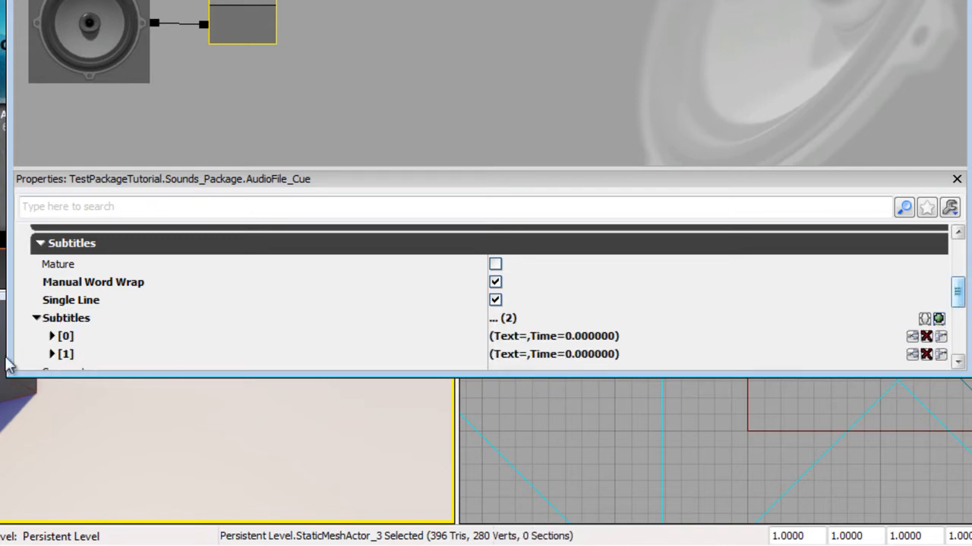
{"action": "double_click", "coordinate": [76, 336]}
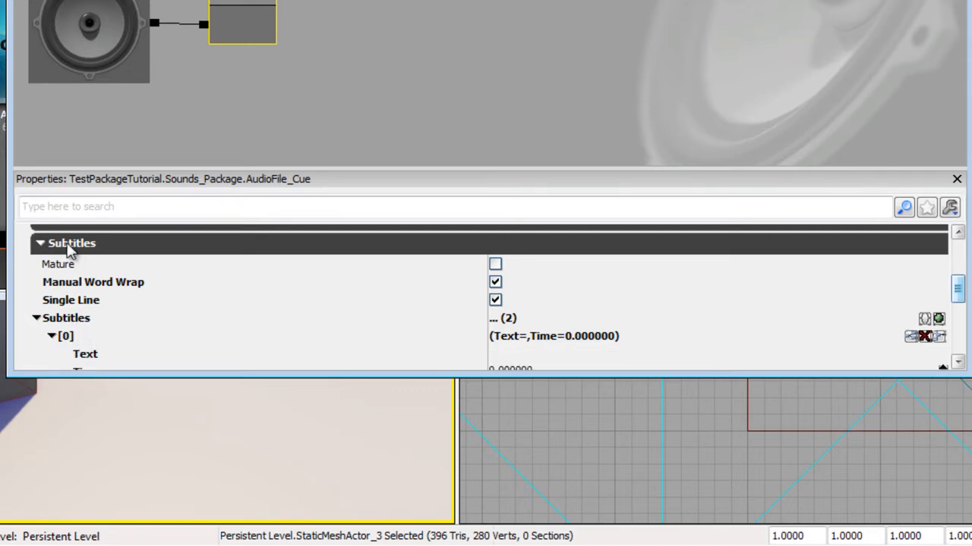
{"action": "scroll", "coordinate": [91, 339], "scroll_direction": "down", "scroll_amount": 1}
{"action": "scroll", "coordinate": [91, 339], "scroll_direction": "down", "scroll_amount": 1}
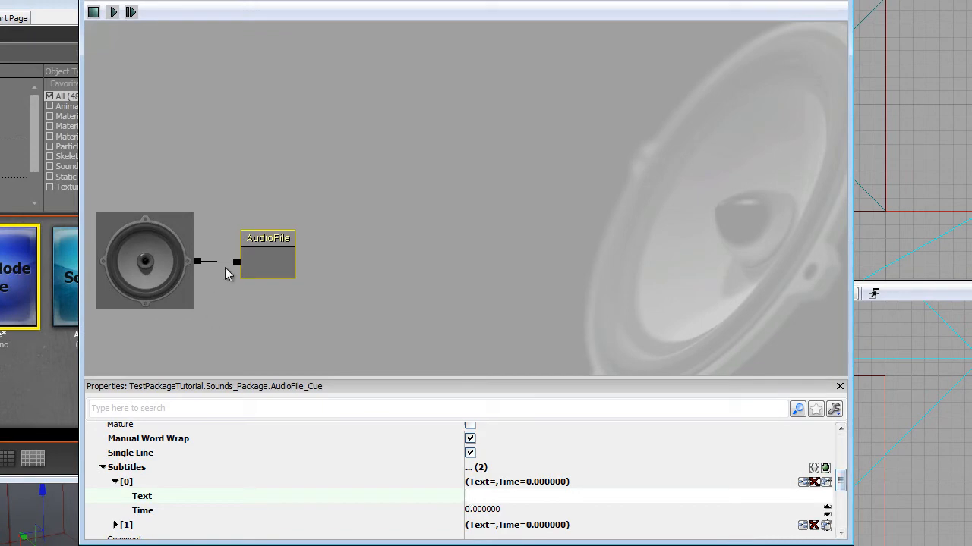
- Set the first subtitle's Text to "Hello, this is a showcase of the subtitles function in the Unreal Development Kit"
{"action": "right_click", "coordinate": [279, 258]}
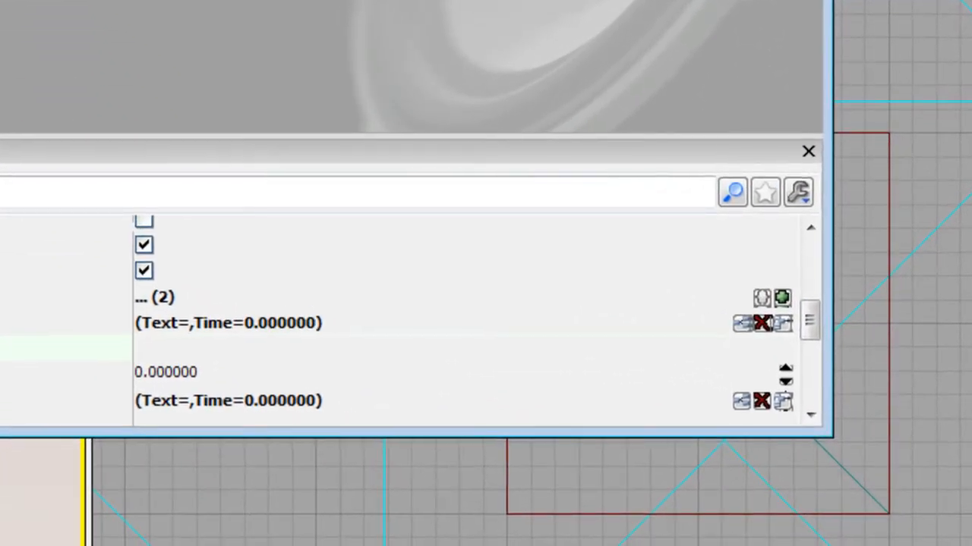
{"action": "left_click", "coordinate": [231, 347]}
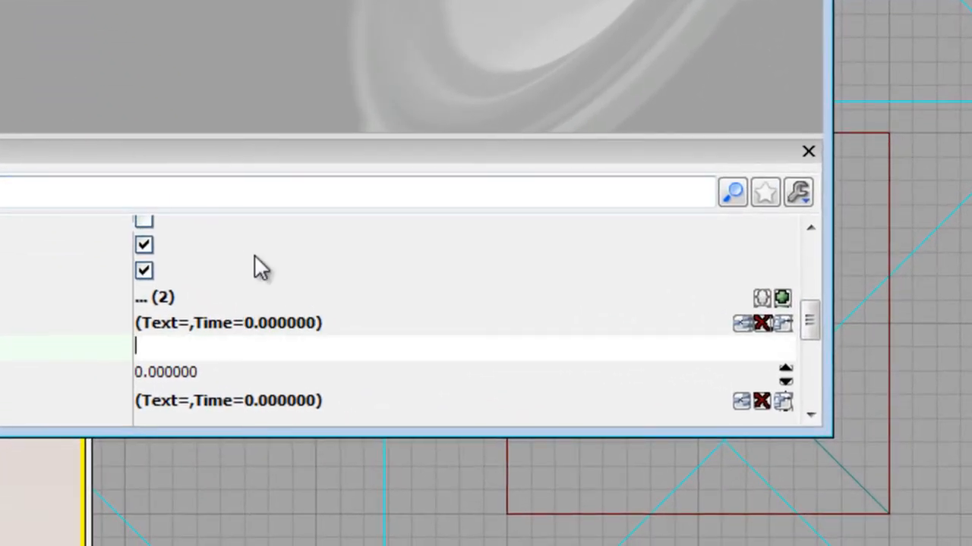
{"action": "type", "text": "Hello, this is a sh"}
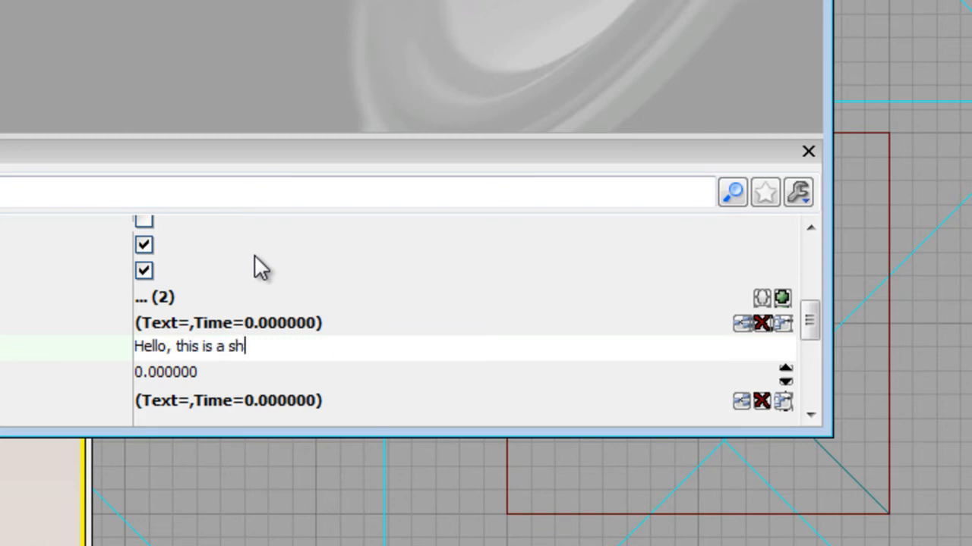
{"action": "type", "text": "owcase of the sbut"}
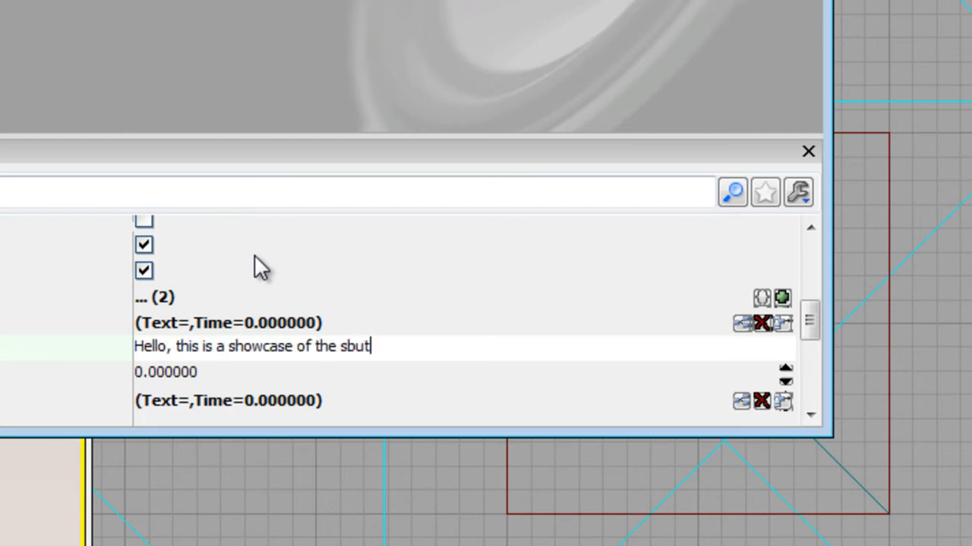
{"action": "key", "text": "BackSpace"}
{"action": "key", "text": "BackSpace"}
{"action": "key", "text": "BackSpace"}
{"action": "type", "text": "ubtitles function in the "}
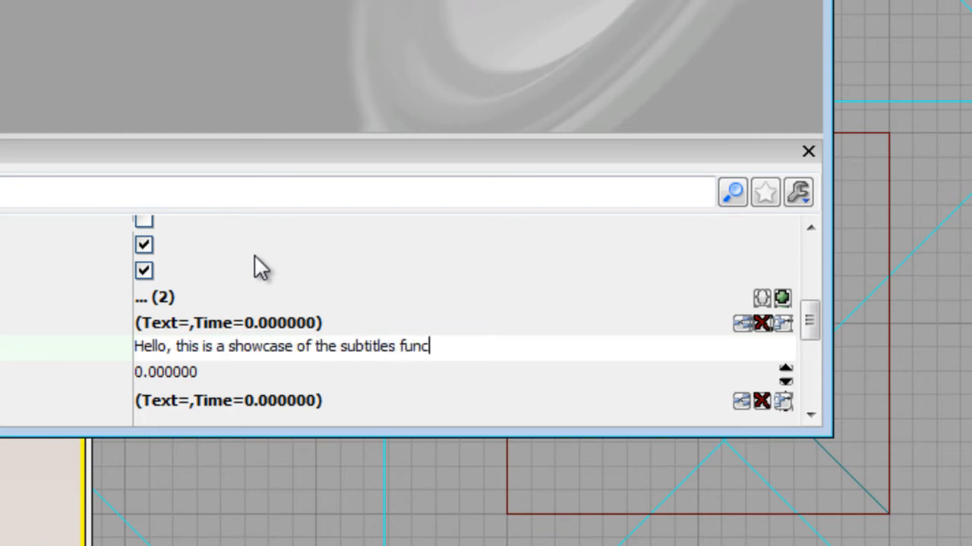
{"action": "type", "text": "Unreal Development Kit"}
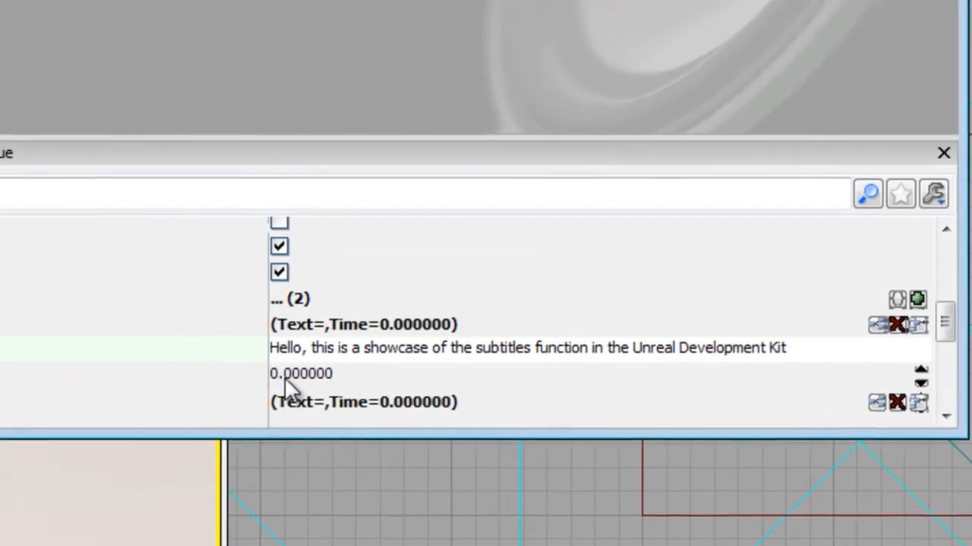
- Expand the second subtitle entry and set its Time to 4
{"action": "left_click", "coordinate": [285, 377]}
{"action": "left_click", "coordinate": [336, 375]}
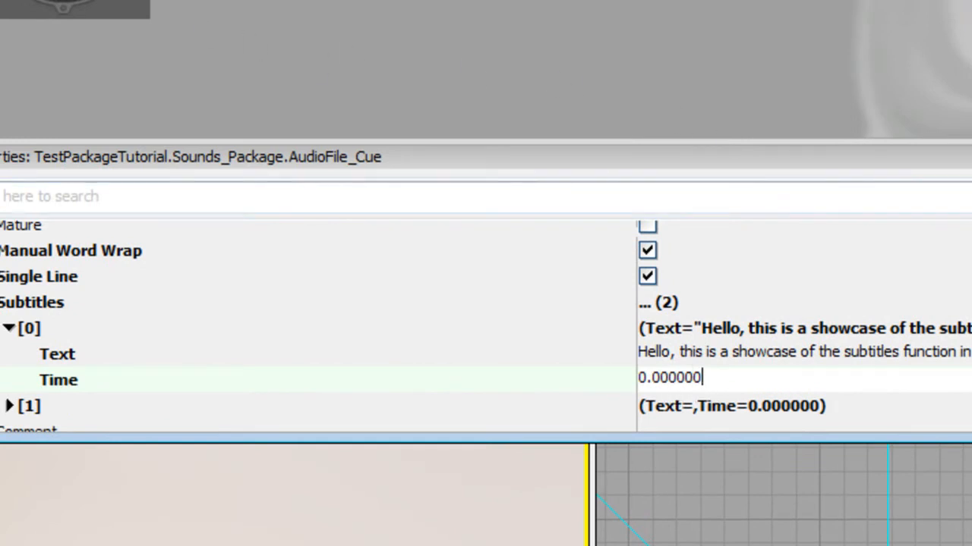
{"action": "scroll", "coordinate": [486, 326], "scroll_direction": "down", "scroll_amount": 1}
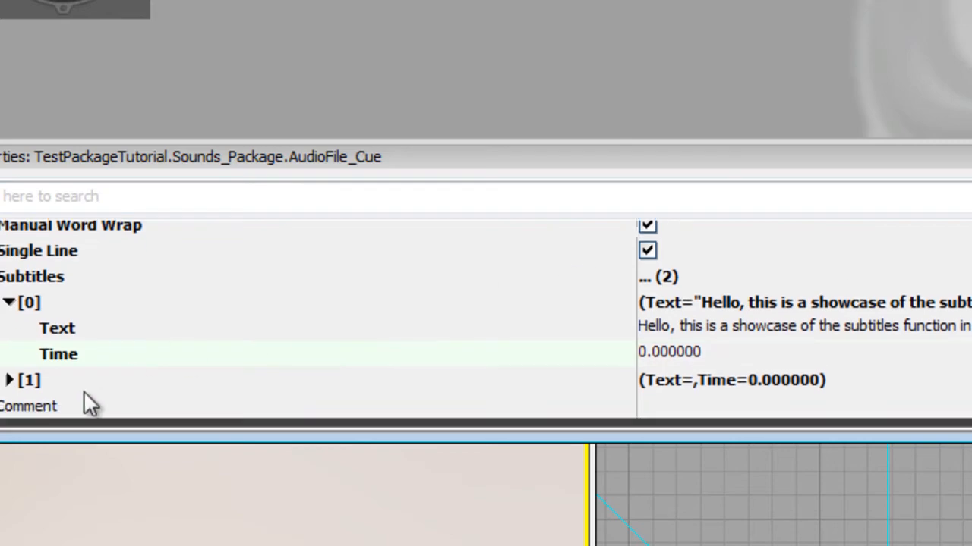
{"action": "left_click", "coordinate": [10, 382]}
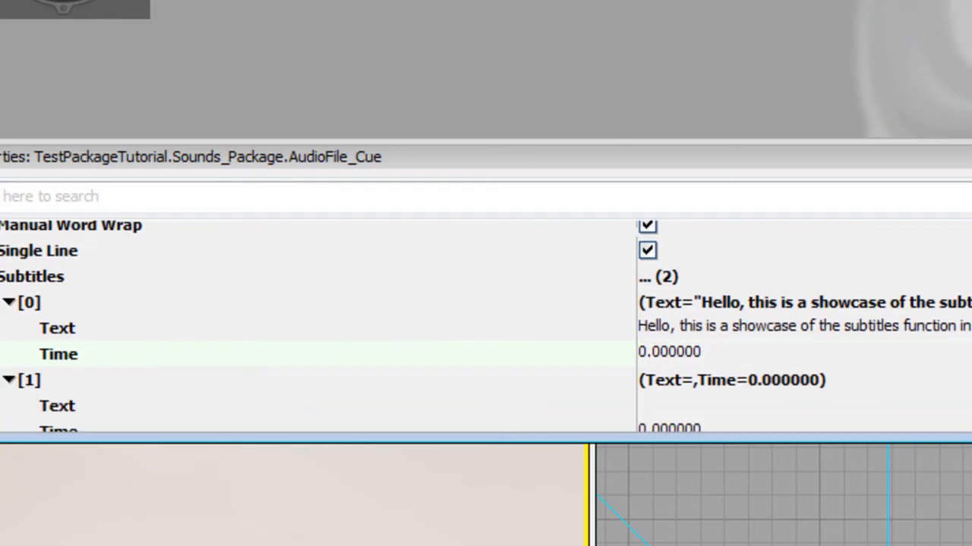
{"action": "scroll", "coordinate": [486, 326], "scroll_direction": "down", "scroll_amount": 1}
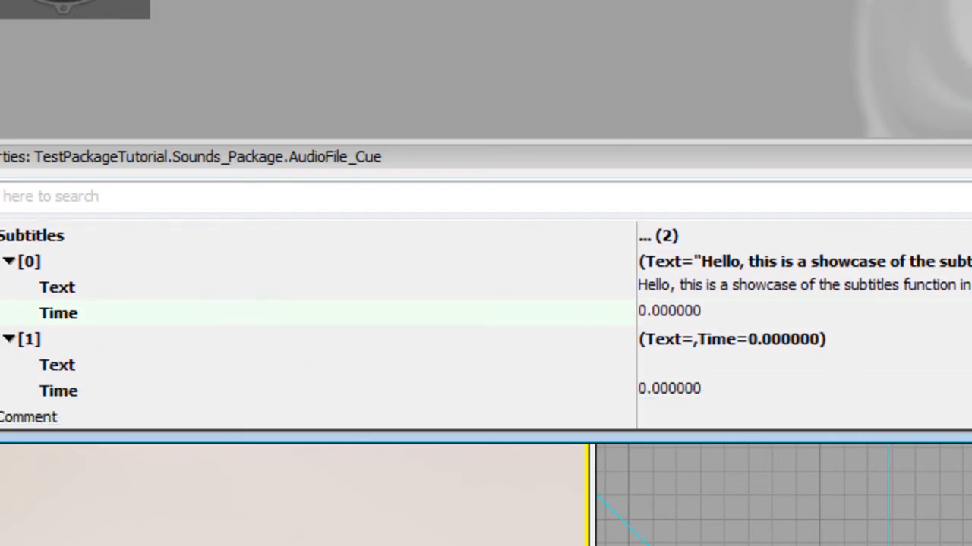
{"action": "left_click", "coordinate": [756, 391]}
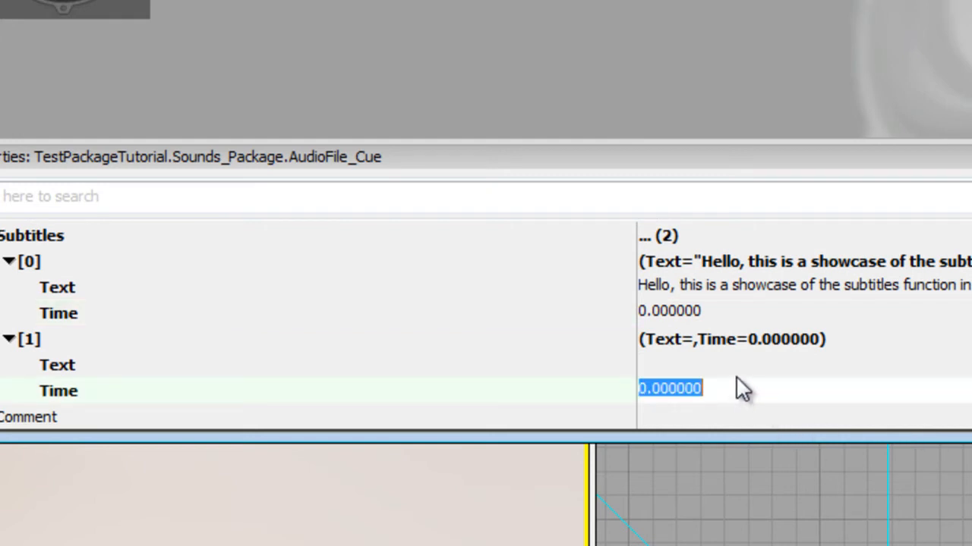
{"action": "type", "text": "4"}
{"action": "key", "text": "Return"}
- Set the second subtitle's Text to "Hope you enjoyed the video"
{"action": "left_click", "coordinate": [759, 365]}
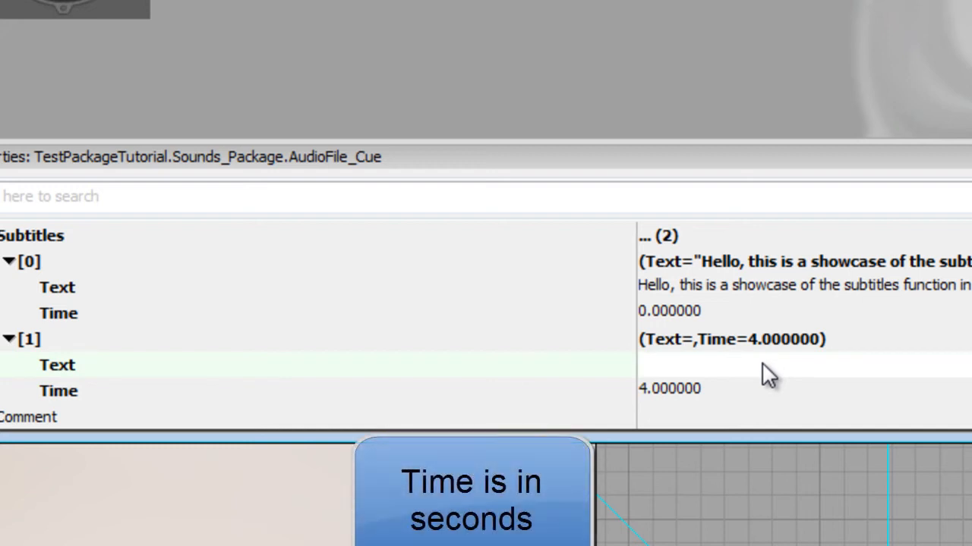
{"action": "type", "text": "Hope you enjoyed the video"}
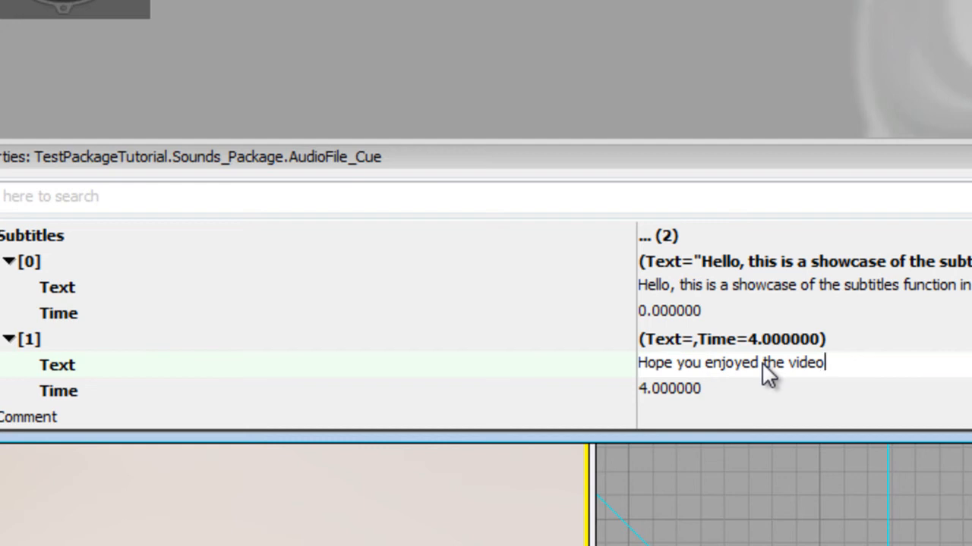
{"action": "key", "text": "Return"}
- Close the SoundCue editor and move the Content Browser window aside
{"action": "scroll", "coordinate": [485, 326], "scroll_direction": "down", "scroll_amount": 5}
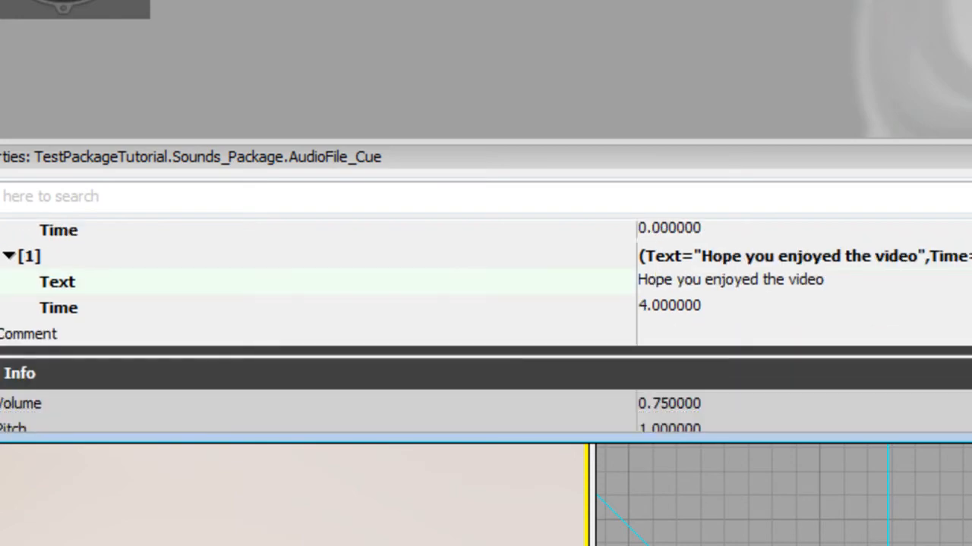
{"action": "scroll", "coordinate": [486, 326], "scroll_direction": "up", "scroll_amount": 4}
{"action": "scroll", "coordinate": [486, 327], "scroll_direction": "up", "scroll_amount": 1}
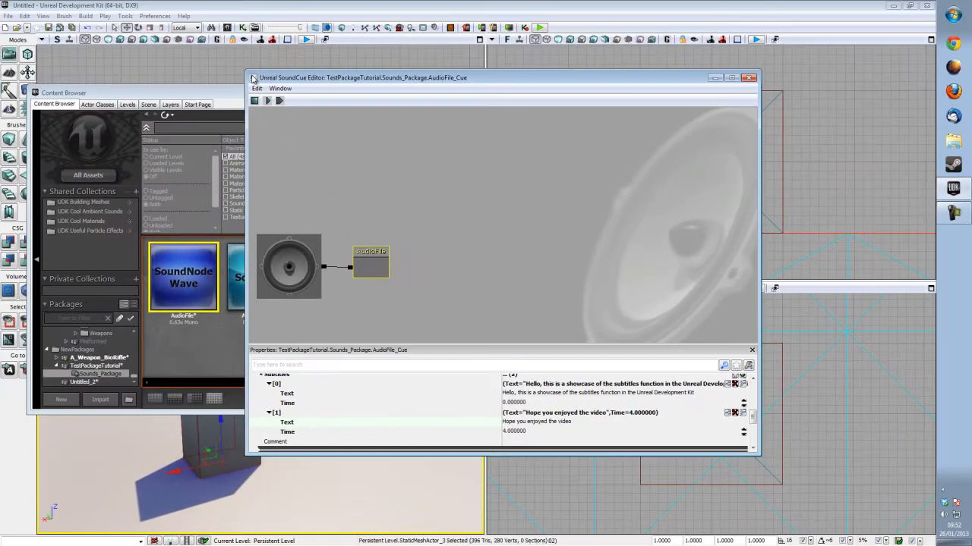
{"action": "double_click", "coordinate": [253, 78]}
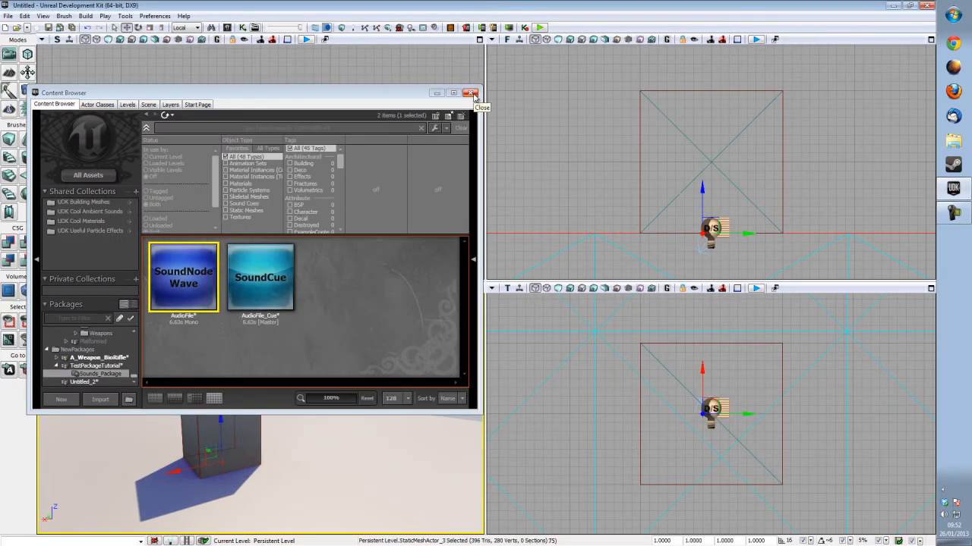
{"action": "left_click_drag", "start_coordinate": [433, 94], "coordinate": [811, 155]}
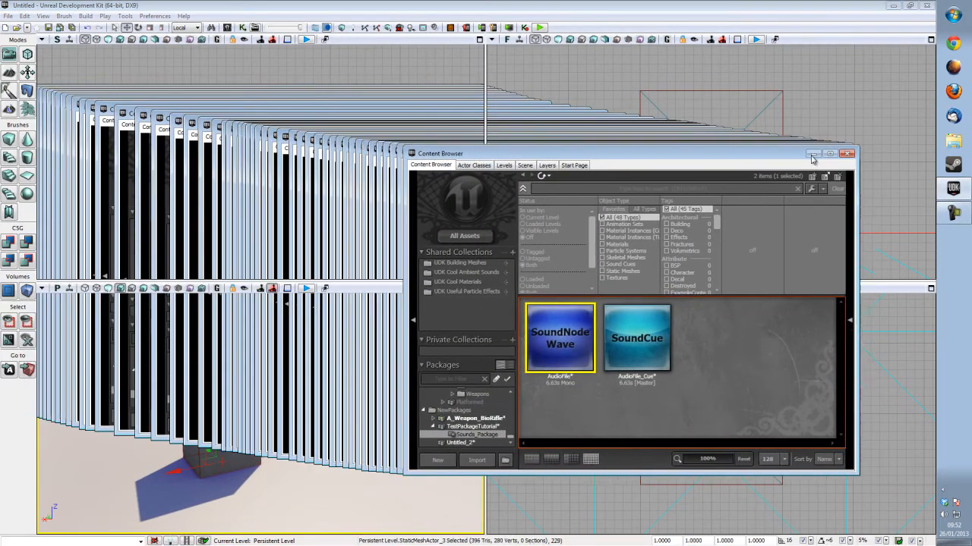
- Open Unreal Kismet and reposition its window beside the Content Browser
{"action": "left_click", "coordinate": [12, 15]}
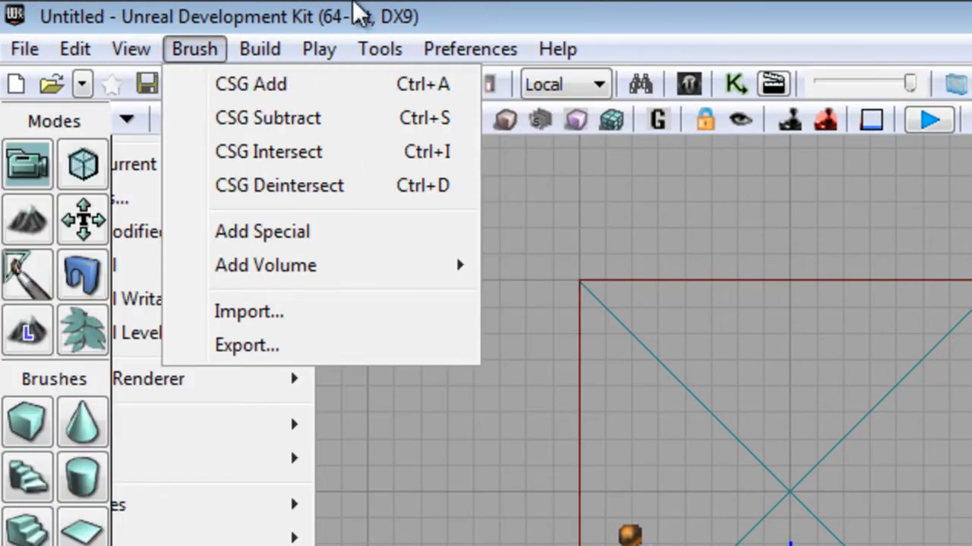
{"action": "left_click", "coordinate": [667, 47]}
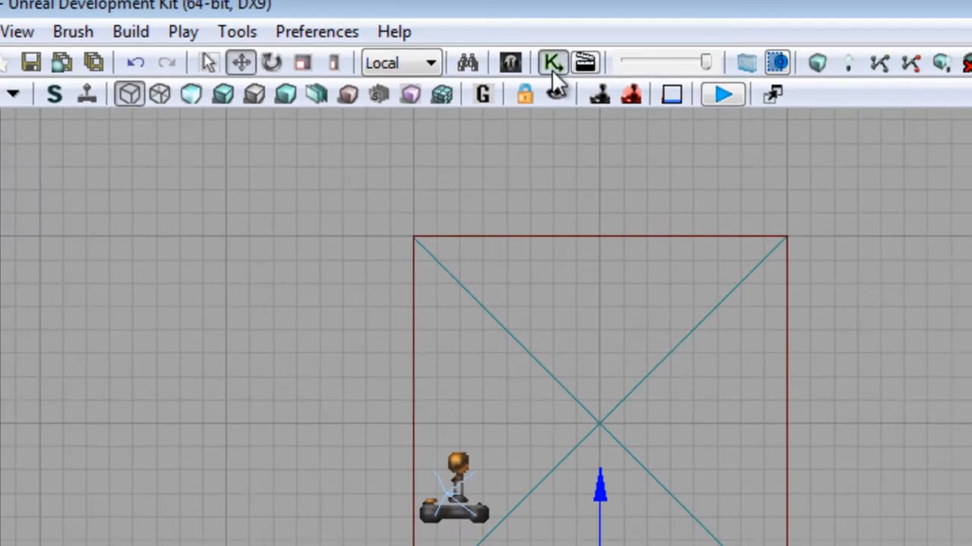
{"action": "left_click", "coordinate": [735, 83]}
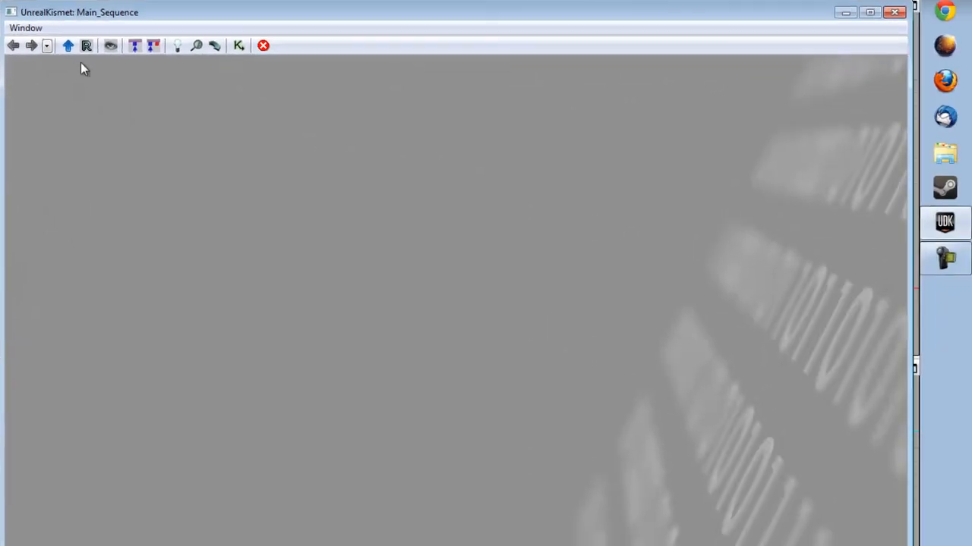
{"action": "left_click_drag", "start_coordinate": [7, 3], "coordinate": [279, 157]}
{"action": "left_click_drag", "start_coordinate": [372, 174], "coordinate": [154, 4]}
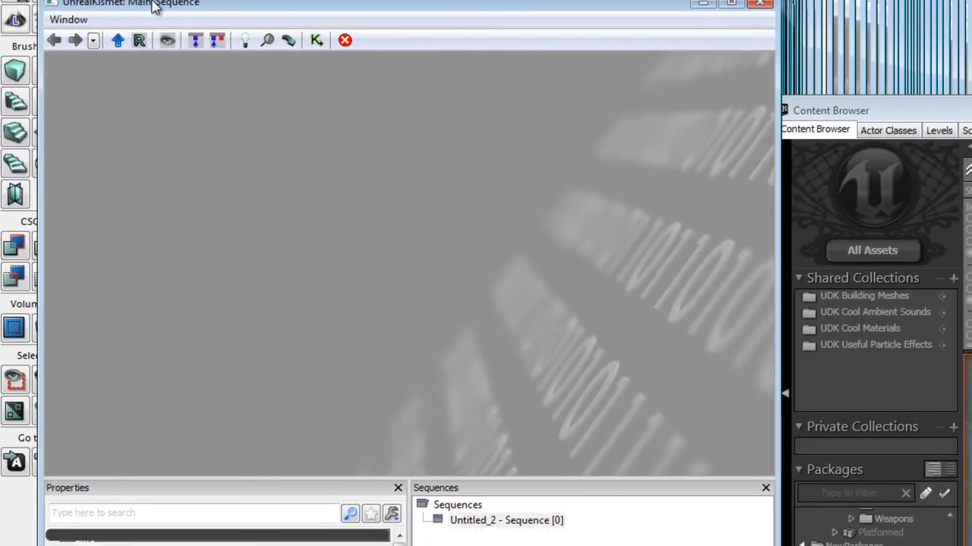
- Add a Level Loaded event to the Kismet sequence
{"action": "right_click", "coordinate": [162, 190]}
{"action": "mouse_move", "coordinate": [245, 267]}
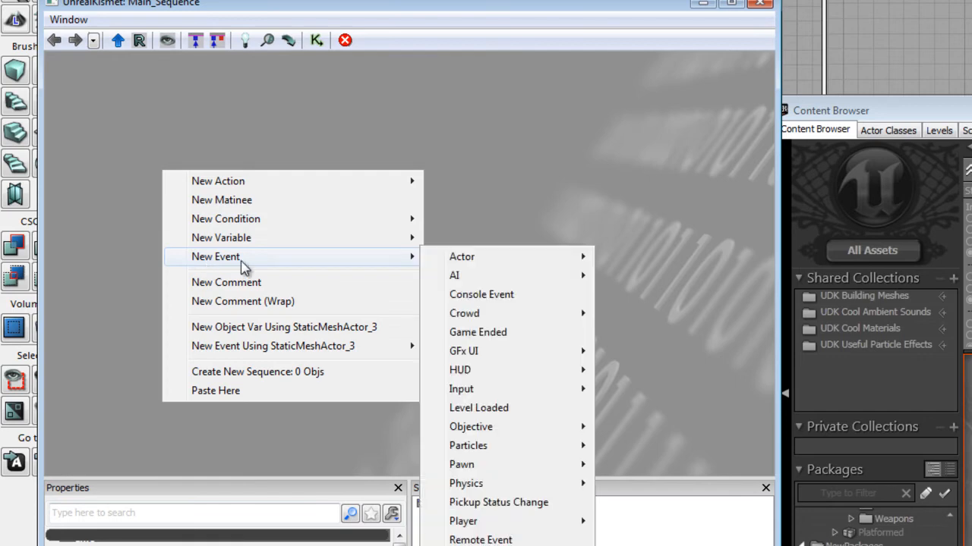
{"action": "left_click", "coordinate": [532, 408]}
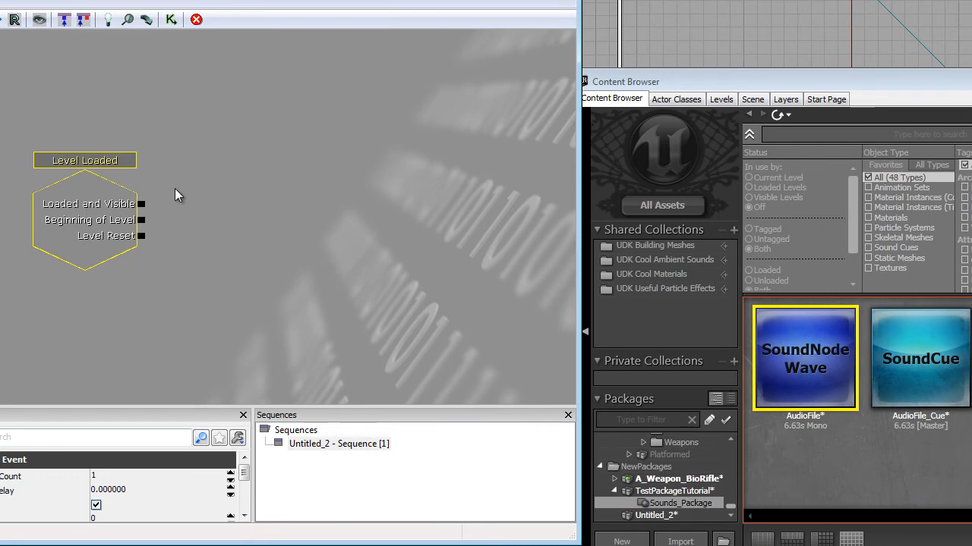
- Add a Play Sound action from the Sound actions next to the Level Loaded event
{"action": "right_click", "coordinate": [175, 173]}
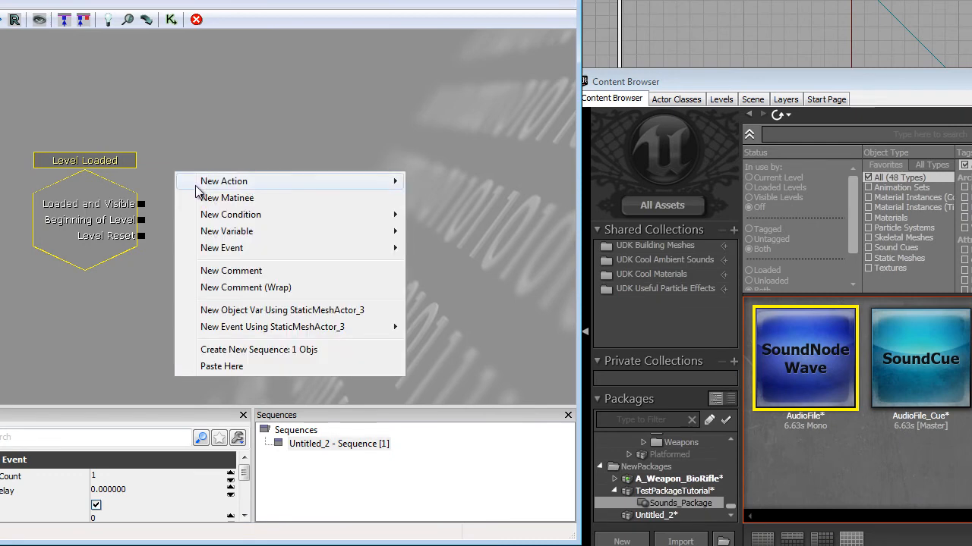
{"action": "mouse_move", "coordinate": [196, 185]}
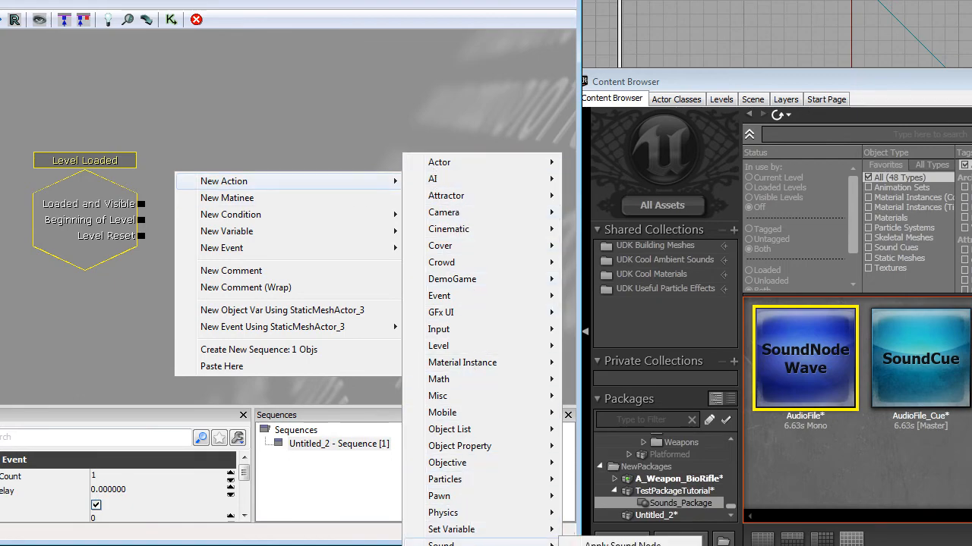
{"action": "mouse_move", "coordinate": [463, 545]}
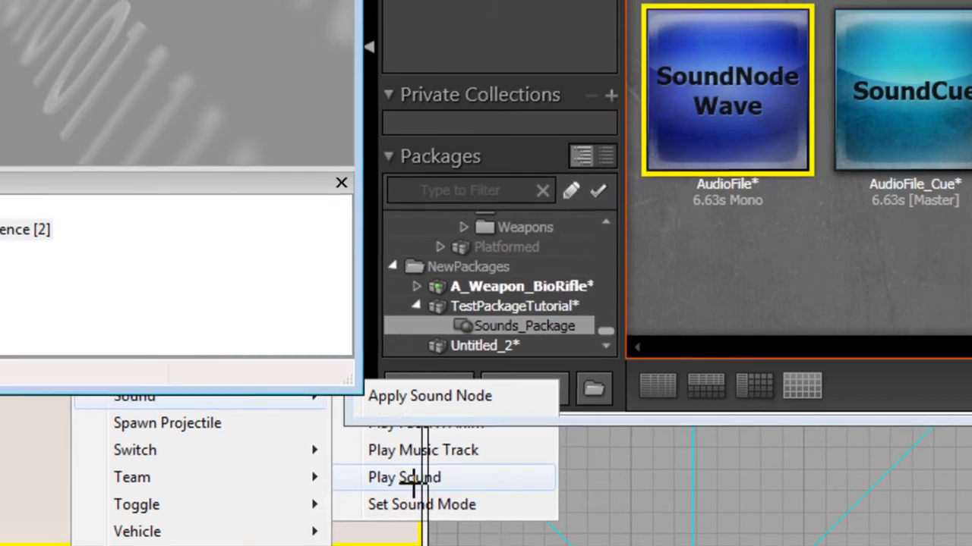
{"action": "left_click", "coordinate": [388, 469]}
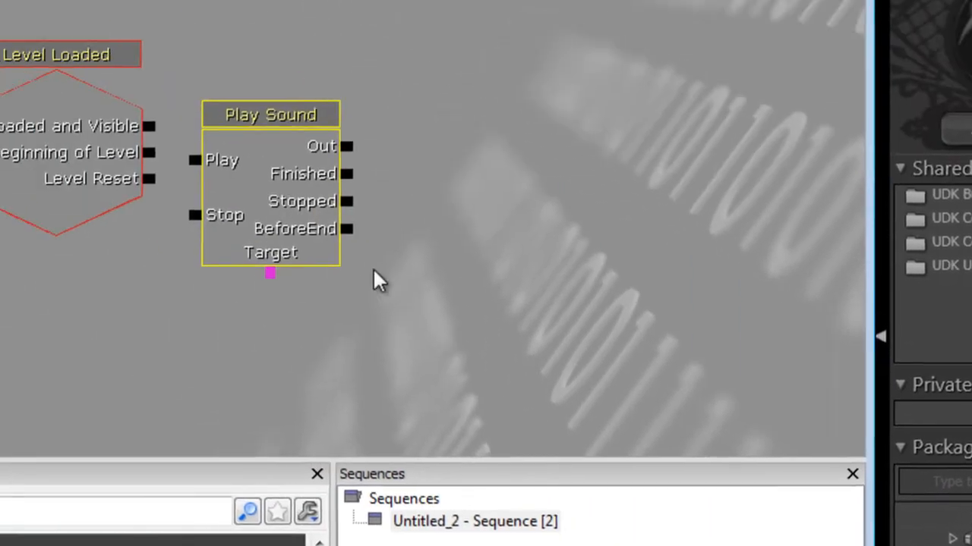
{"action": "left_click_drag", "start_coordinate": [493, 310], "coordinate": [501, 269], "text": "ctrl"}
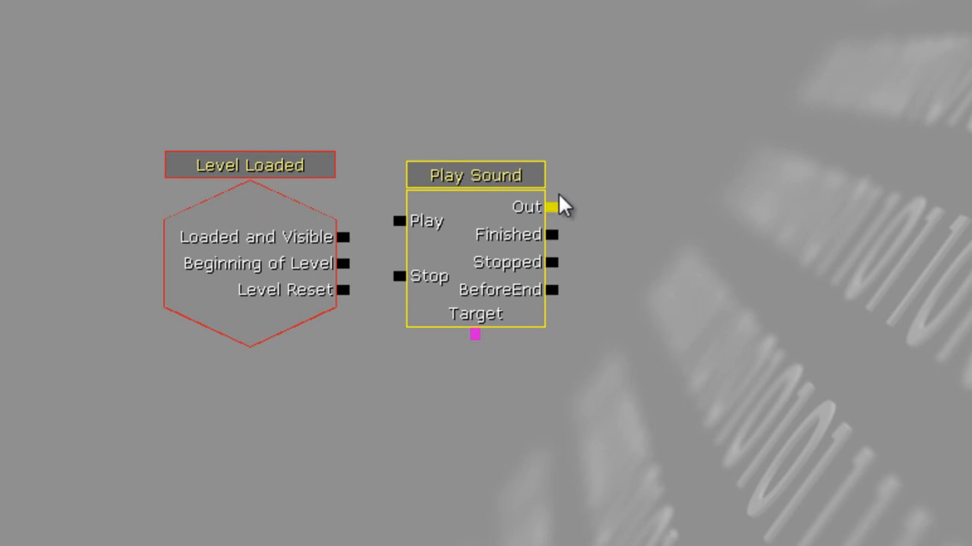
{"action": "left_click_drag", "start_coordinate": [557, 206], "coordinate": [907, 214]}
{"action": "left_click_drag", "start_coordinate": [556, 211], "coordinate": [873, 215]}
{"action": "left_click", "coordinate": [439, 185]}
{"action": "left_click_drag", "start_coordinate": [550, 237], "coordinate": [793, 255]}
{"action": "left_click_drag", "start_coordinate": [558, 262], "coordinate": [896, 300]}
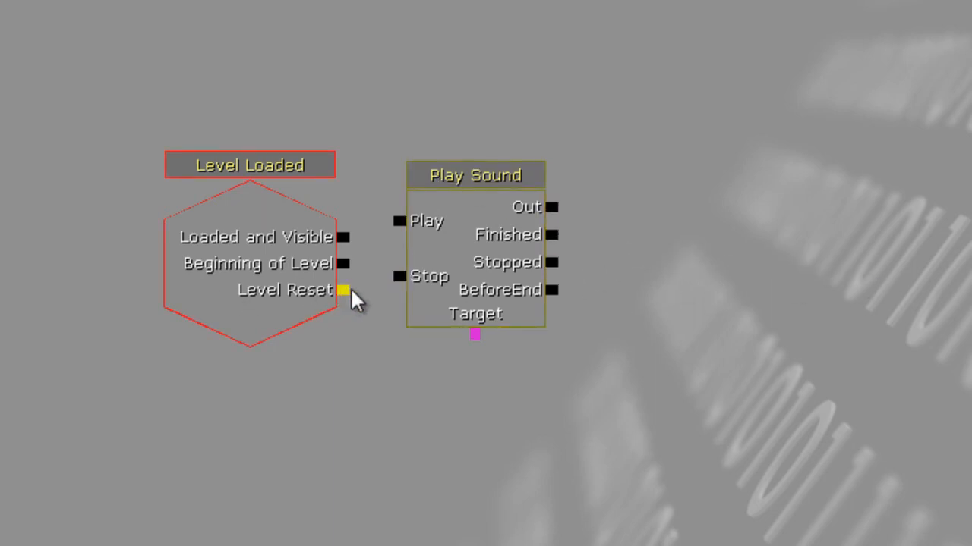
{"action": "mouse_move", "coordinate": [402, 278]}
{"action": "left_mouse_down"}
{"action": "mouse_move", "coordinate": [341, 479]}
{"action": "mouse_move", "coordinate": [403, 275]}
{"action": "left_mouse_up"}
{"action": "left_click_drag", "start_coordinate": [552, 292], "coordinate": [797, 296]}
- Assign the selected AudioFile_Cue as the Play Sound action's sound
{"action": "left_click", "coordinate": [465, 176]}
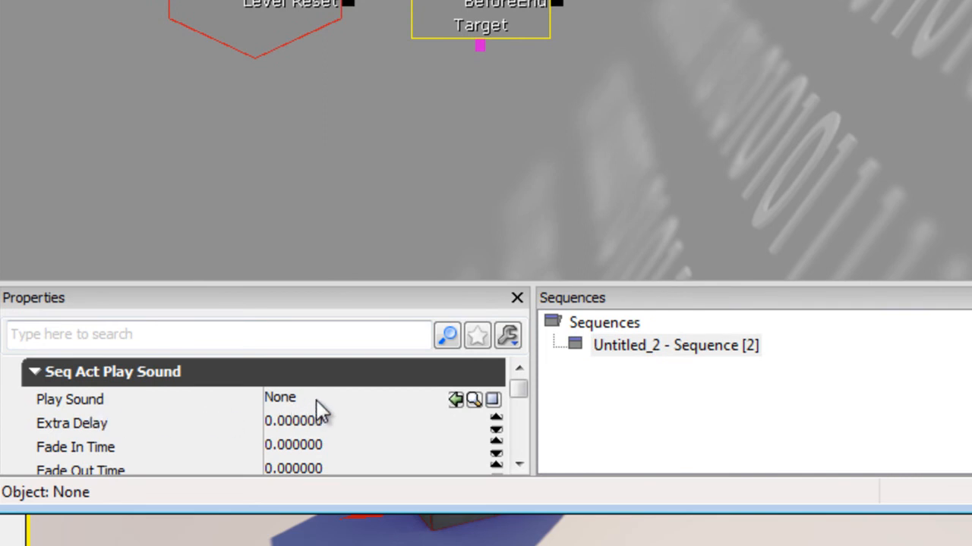
{"action": "left_click", "coordinate": [388, 401]}
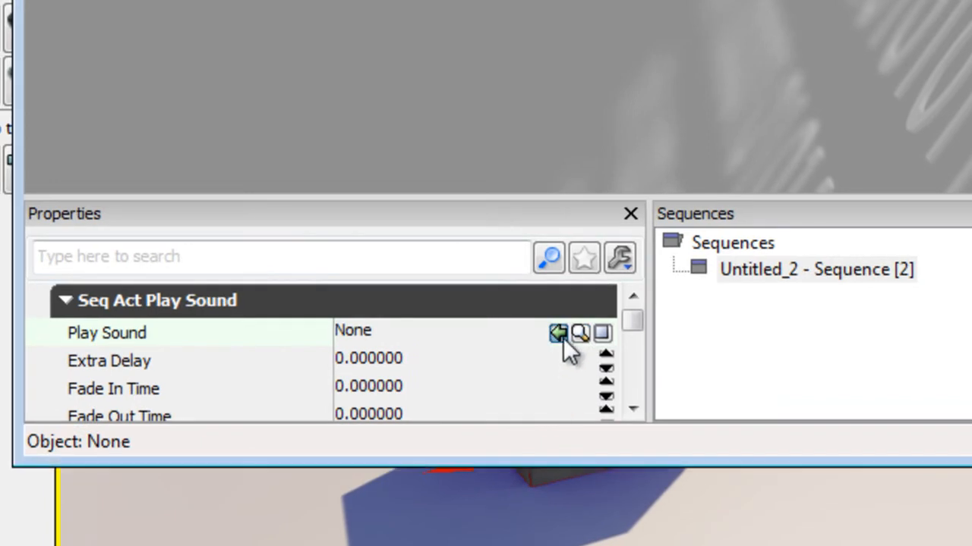
{"action": "left_click", "coordinate": [562, 337]}
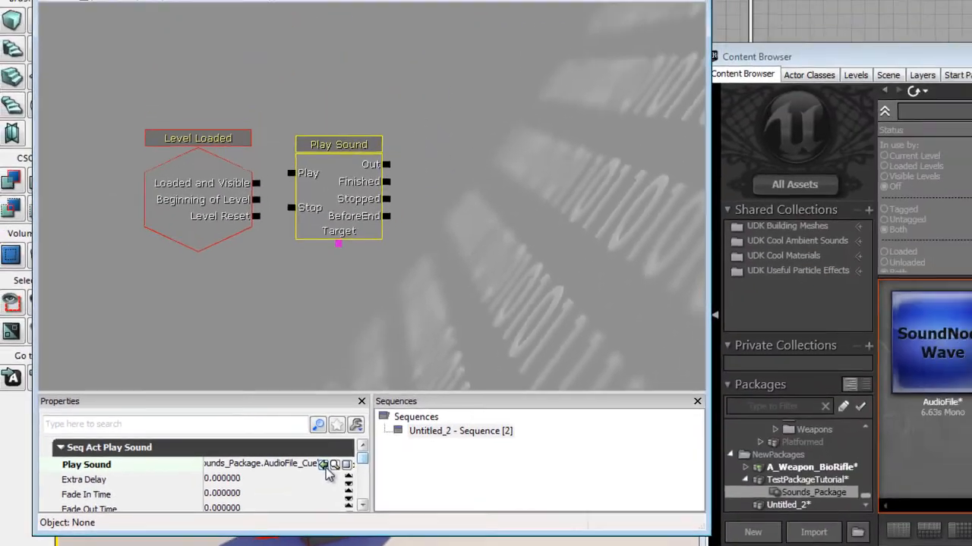
{"action": "left_click", "coordinate": [453, 330]}
{"action": "left_click", "coordinate": [251, 469]}
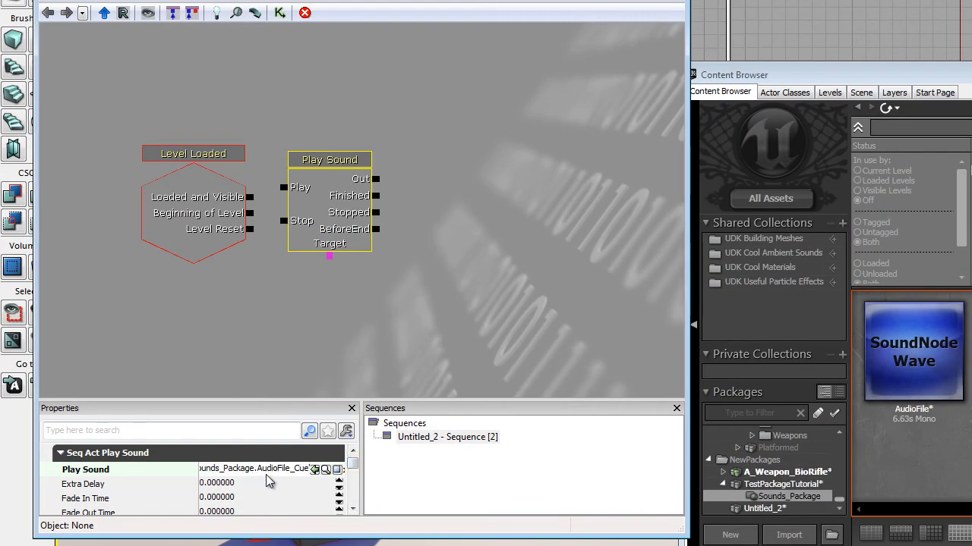
{"action": "left_click_drag", "start_coordinate": [267, 470], "coordinate": [320, 471]}
- Connect Level Loaded's Loaded and Visible output to the Play Sound action's Play input
{"action": "left_click", "coordinate": [389, 236]}
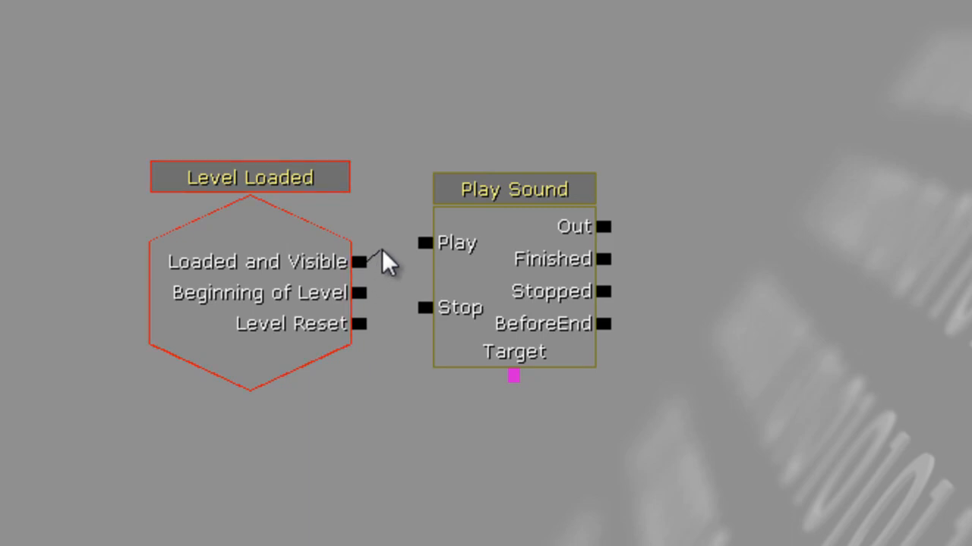
{"action": "left_click_drag", "start_coordinate": [410, 242], "coordinate": [420, 241]}
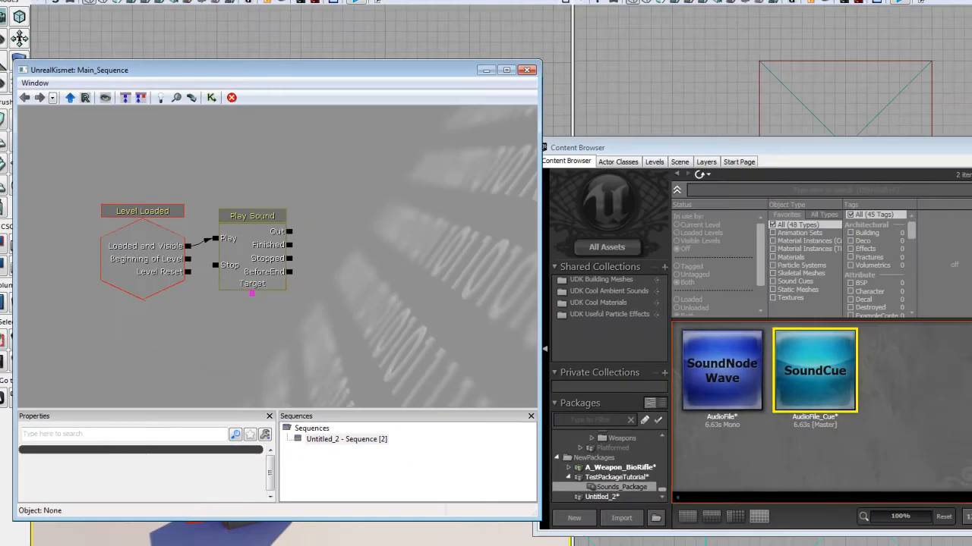
- Close the Content Browser and Kismet windows
{"action": "left_click", "coordinate": [897, 162]}
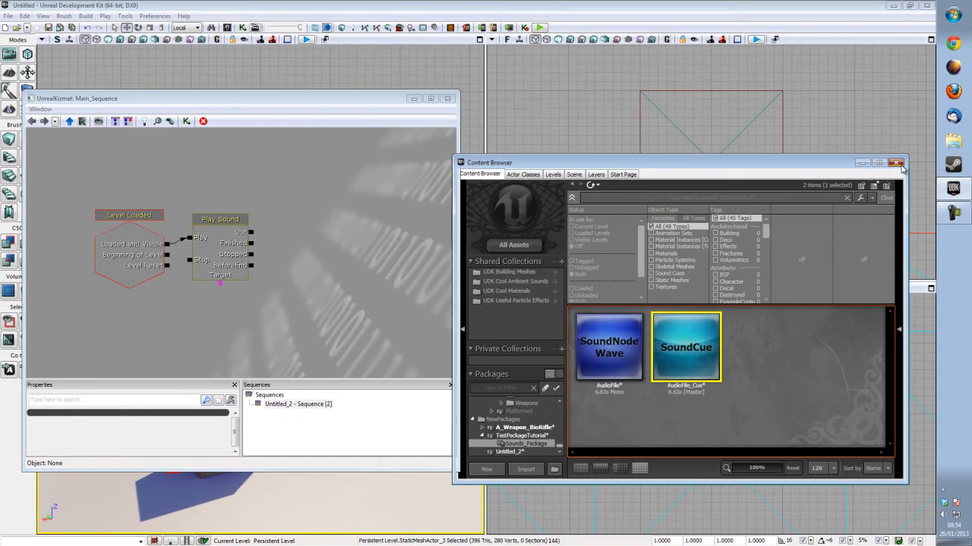
{"action": "left_click", "coordinate": [446, 98]}
{"action": "right_click_drag", "start_coordinate": [256, 474], "coordinate": [250, 464]}
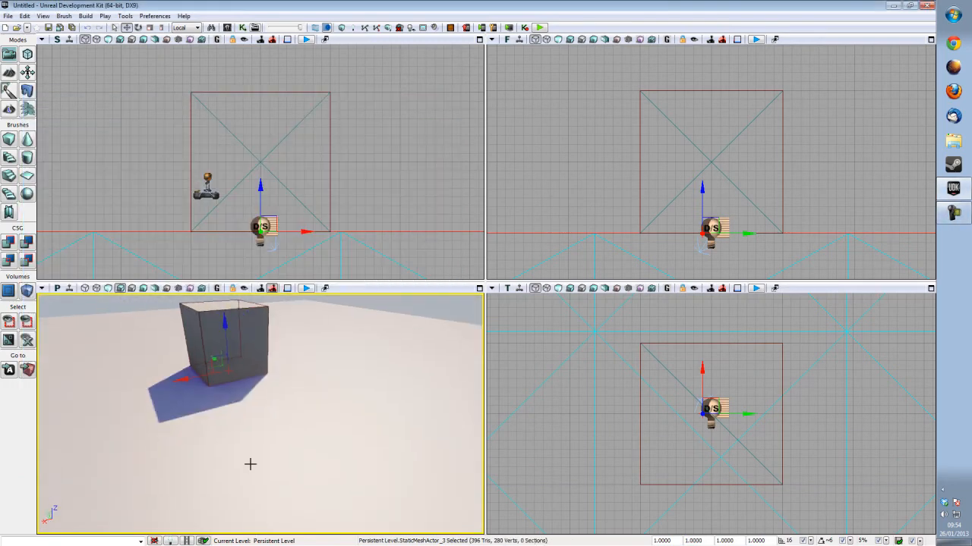
- Play the level from the perspective viewport to test the subtitled sound, then exit the preview
{"action": "right_click", "coordinate": [242, 460]}
{"action": "left_click", "coordinate": [270, 441]}
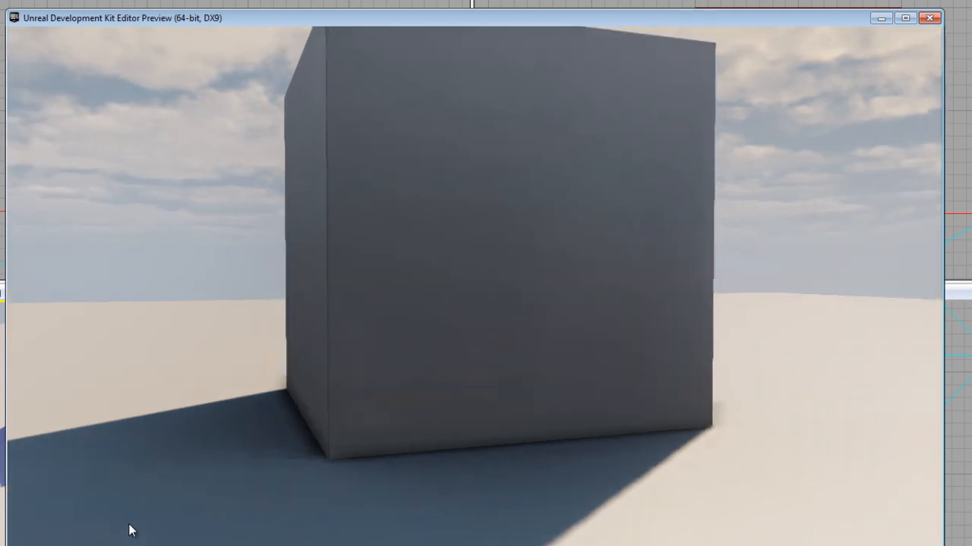
{"action": "key", "text": "Escape"}
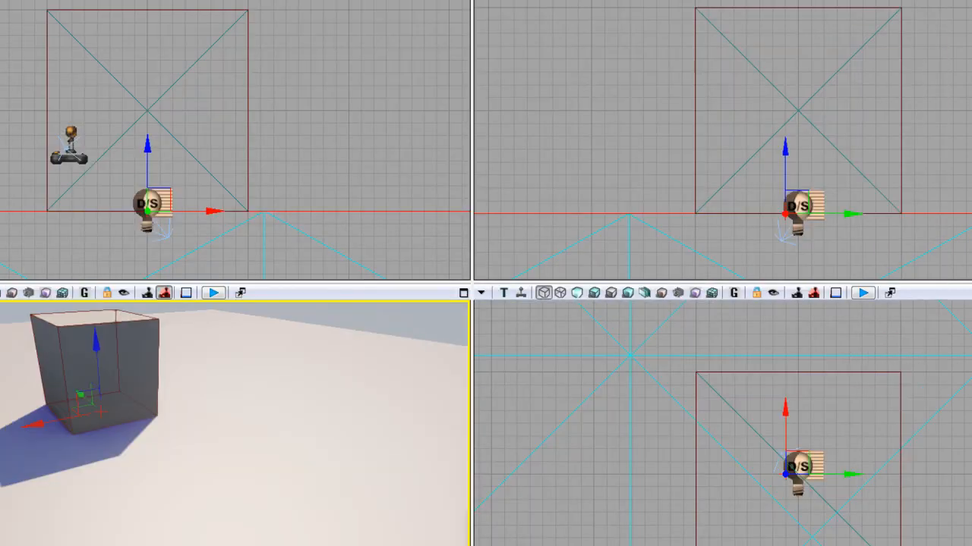